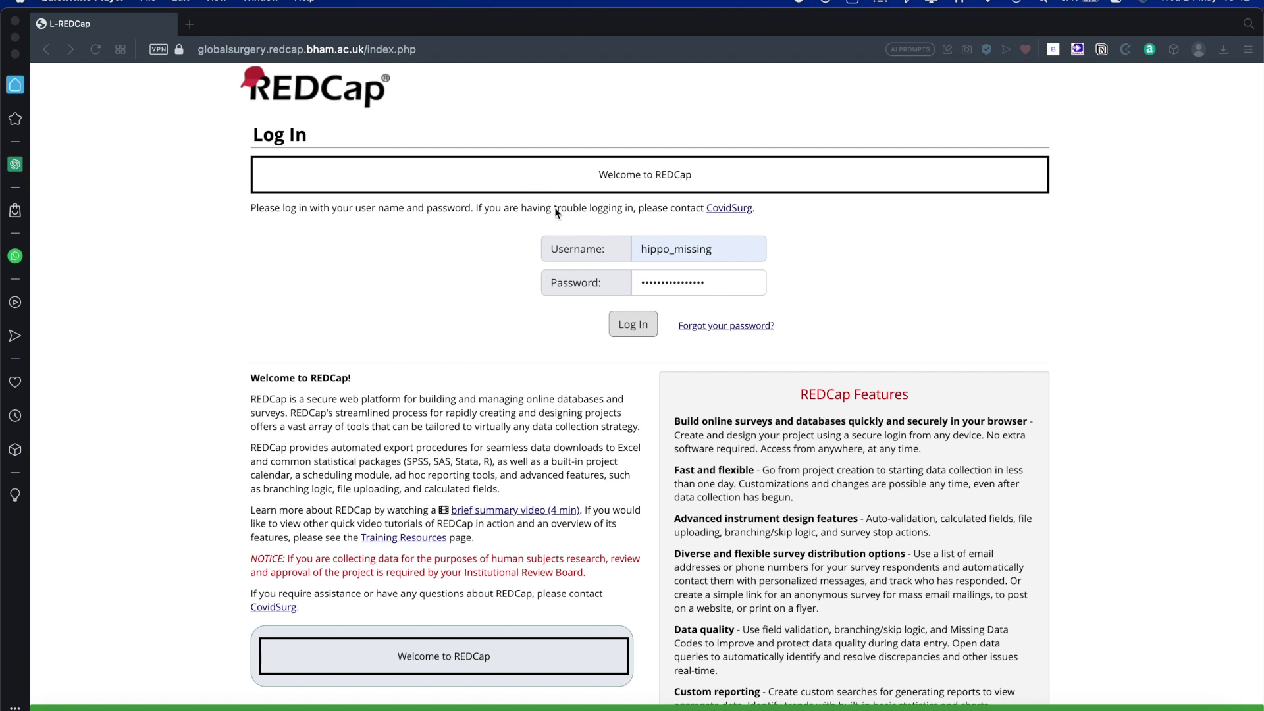
# Log in to REDCap with the HIPPO data account's username and password
pyautogui.click(639, 325)
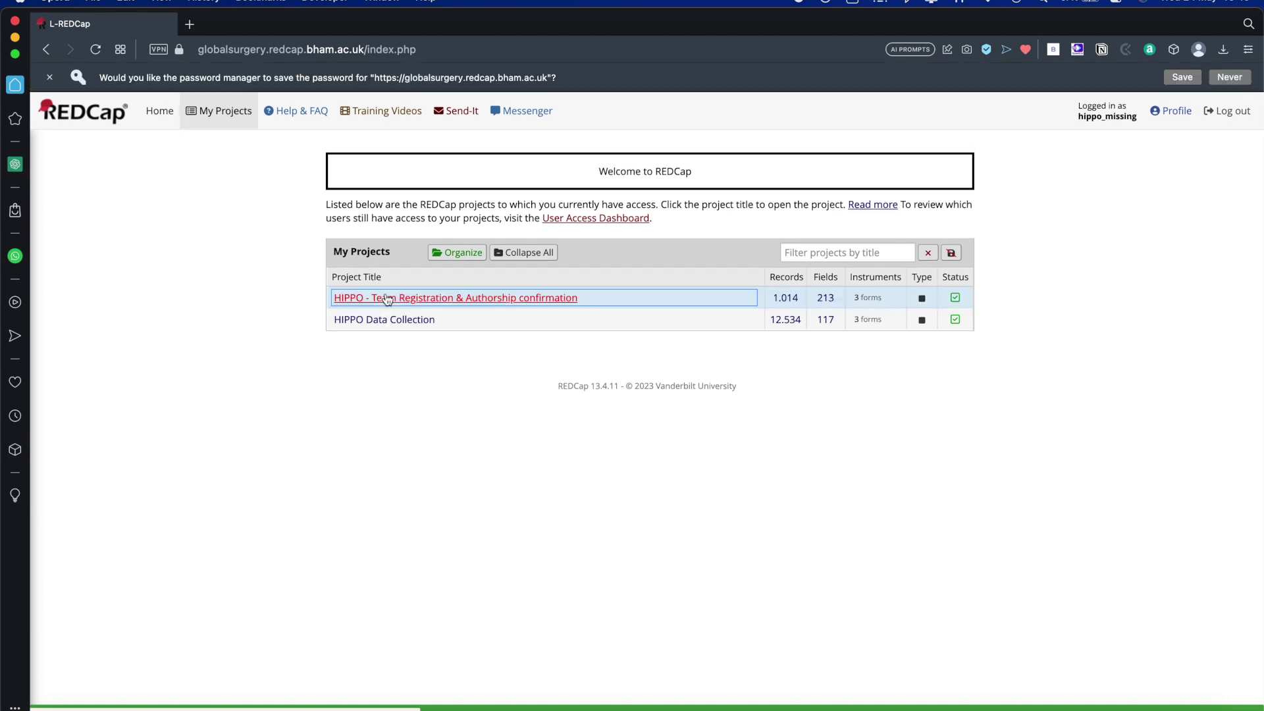
# Dismiss the save-password prompt and open the HIPPO Team Registration & Authorship confirmation project
pyautogui.click(51, 77)
pyautogui.click(479, 271)
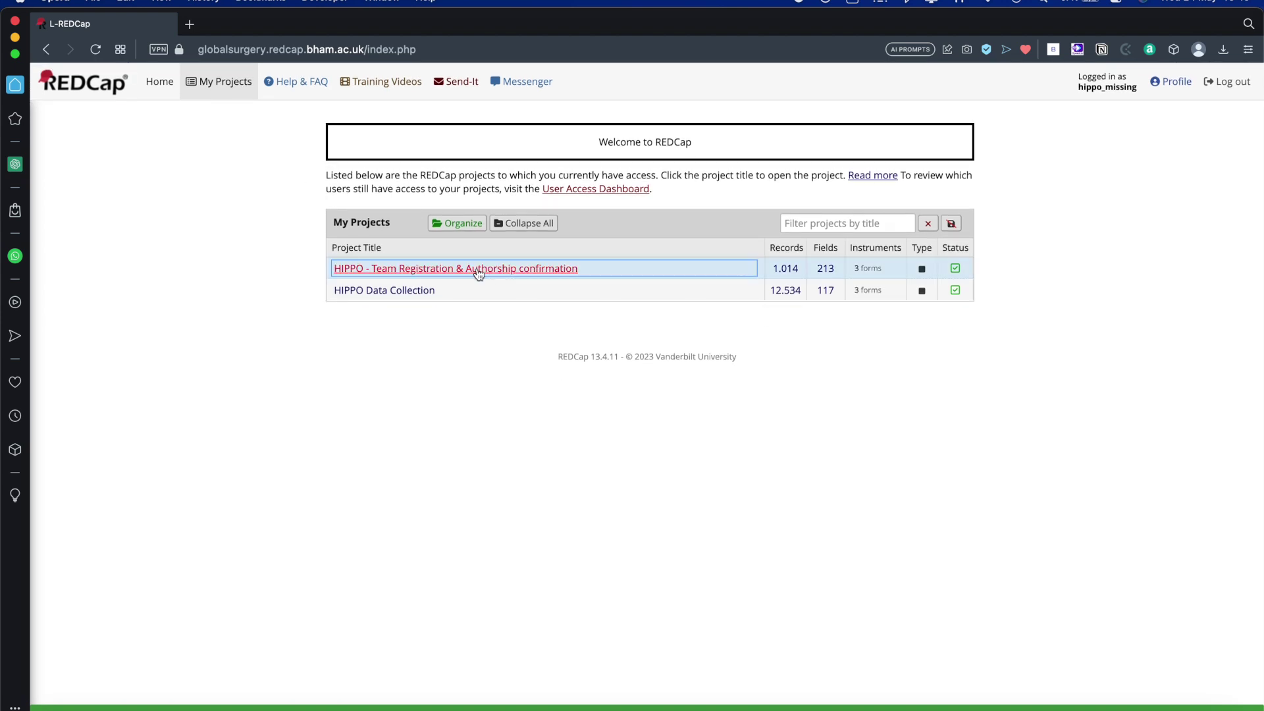
pyautogui.click(478, 270)
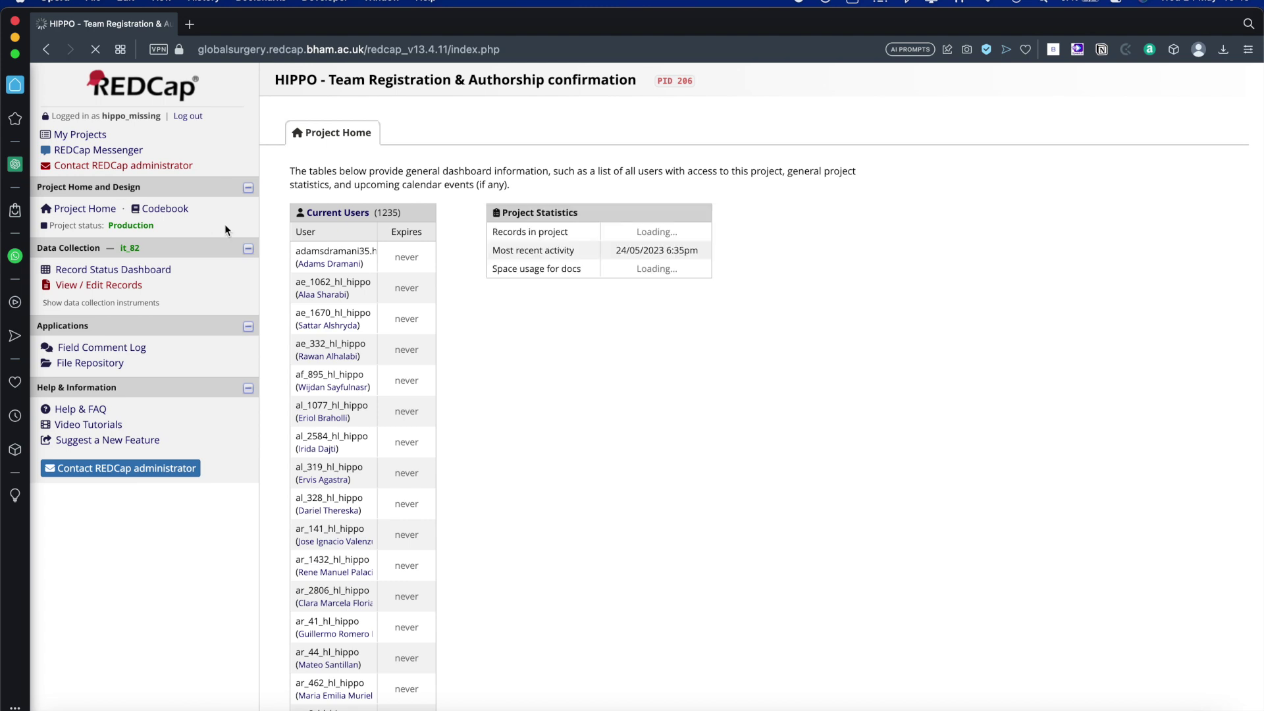
# Open the Record Status Dashboard and record 42887-1's Mini-team application portal form
pyautogui.click(131, 286)
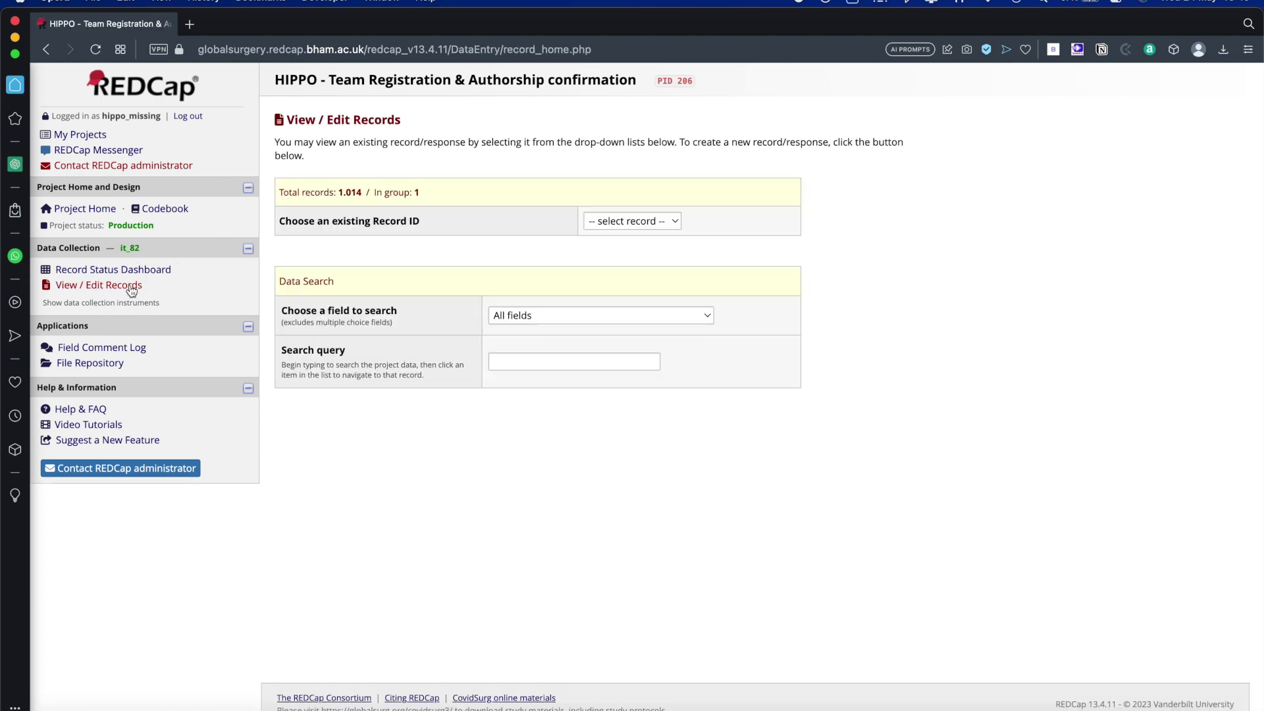
pyautogui.click(129, 272)
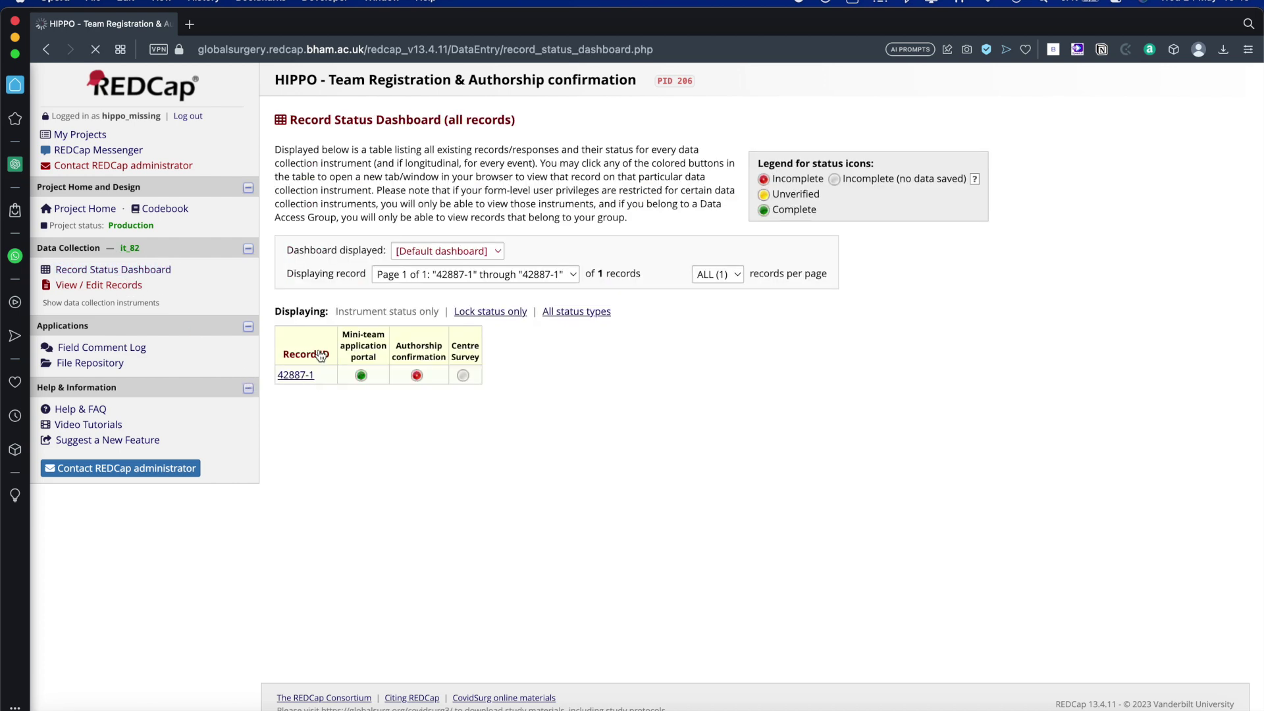
pyautogui.click(296, 376)
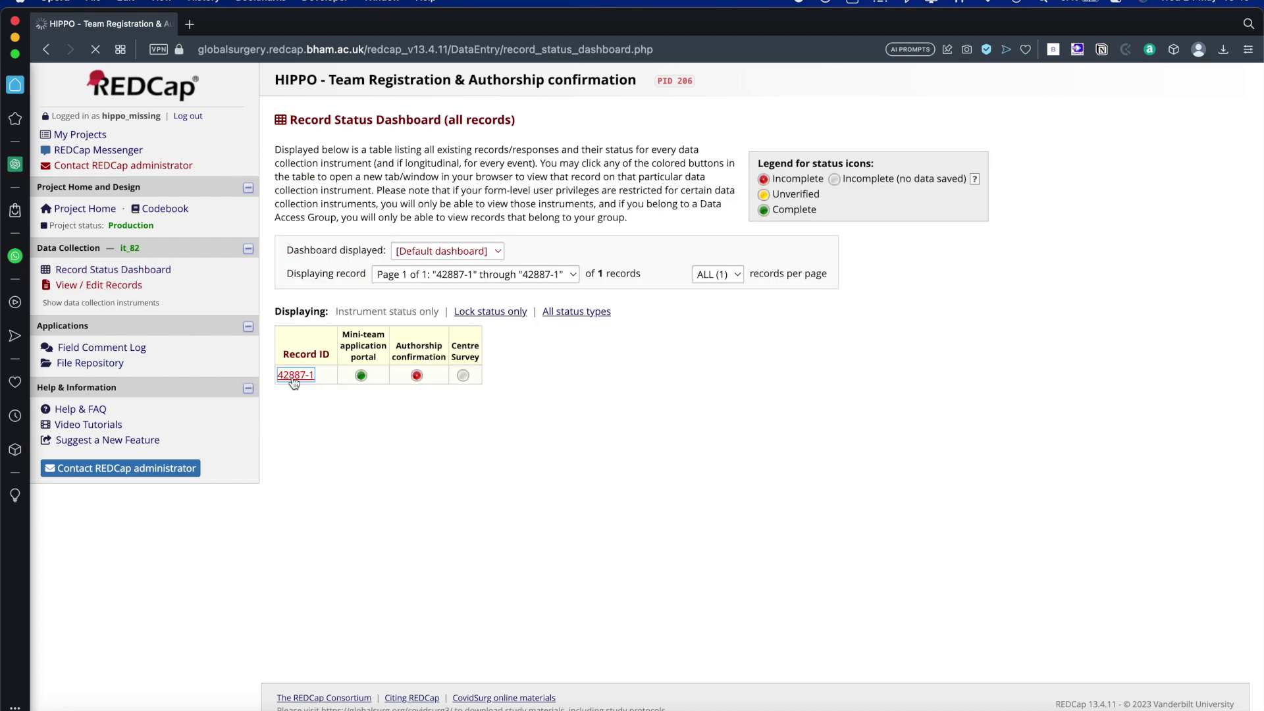
pyautogui.click(361, 378)
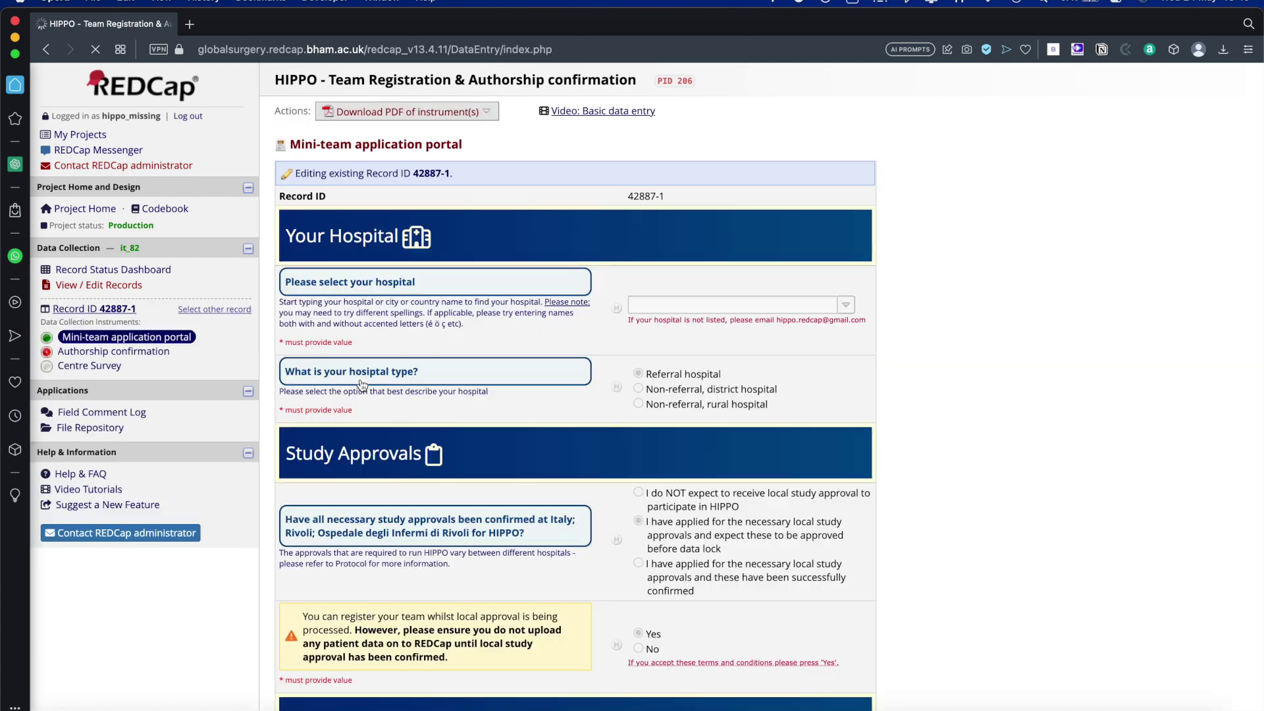
# Review the Rivoli referral hospital, the four periods and four collaborators on the form
pyautogui.scroll(-4, 514, 415)
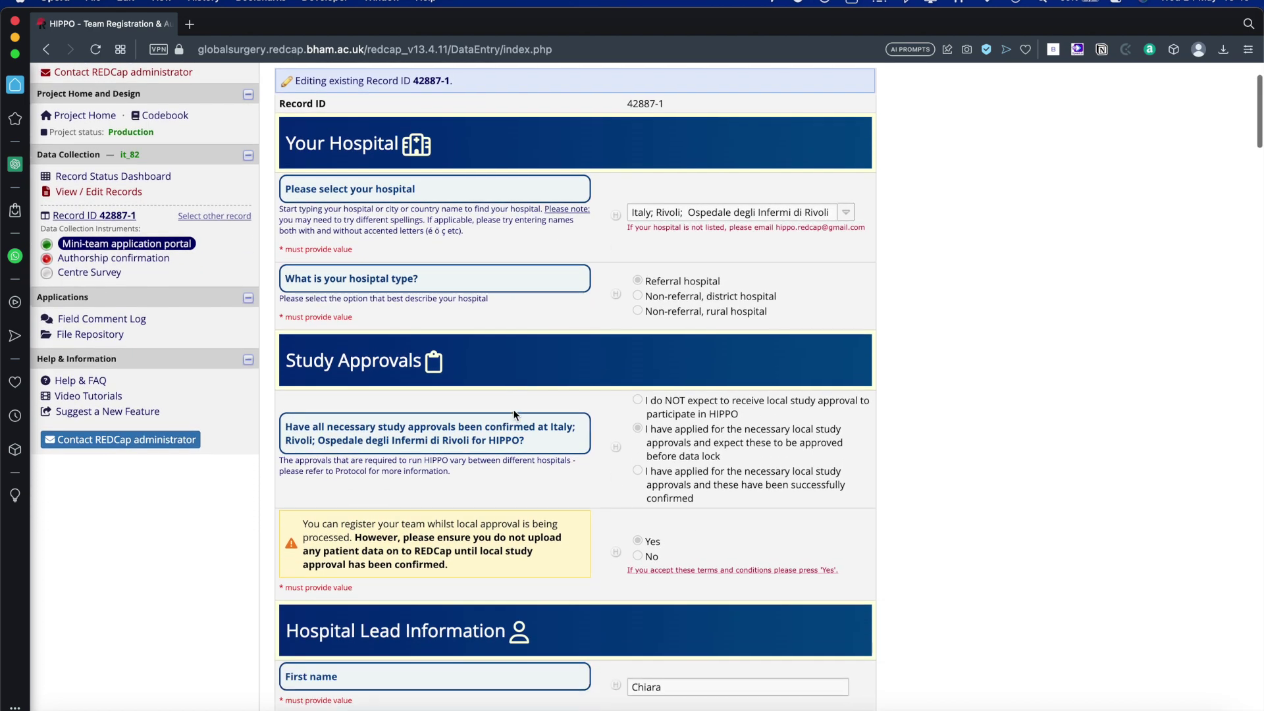
pyautogui.scroll(-2, 515, 415)
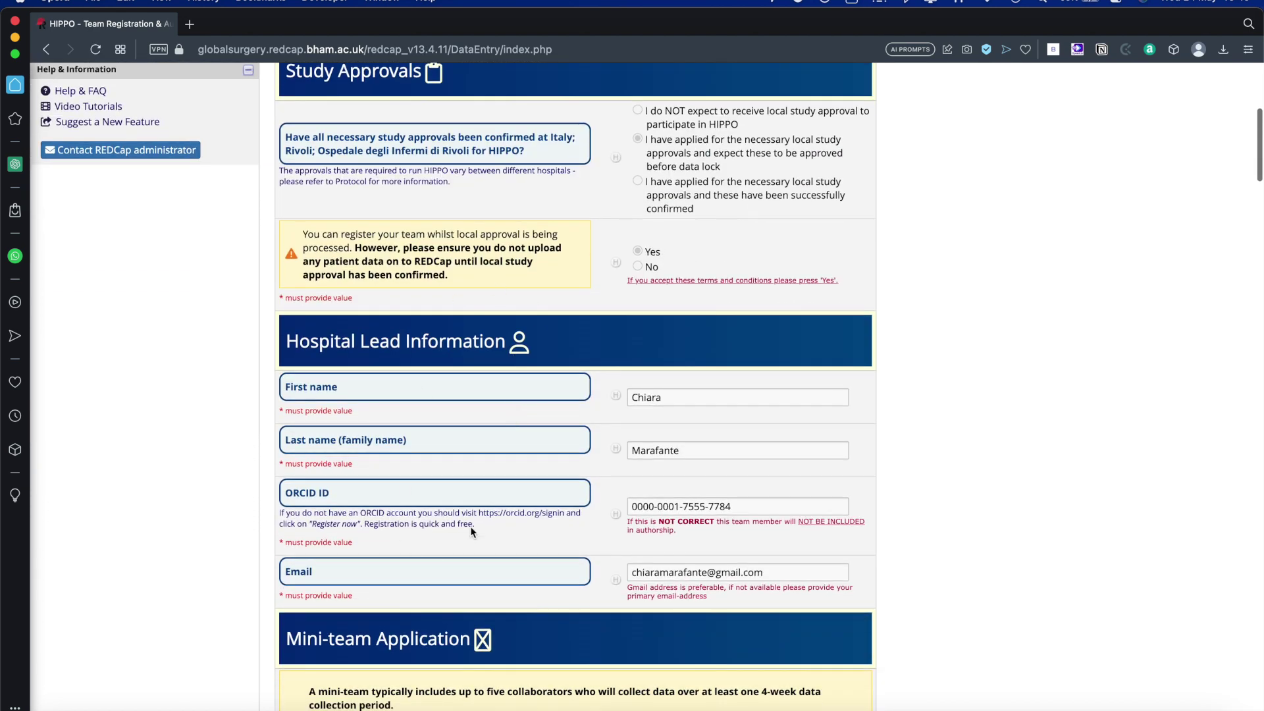
pyautogui.scroll(-5, 452, 405)
pyautogui.scroll(-9, 452, 403)
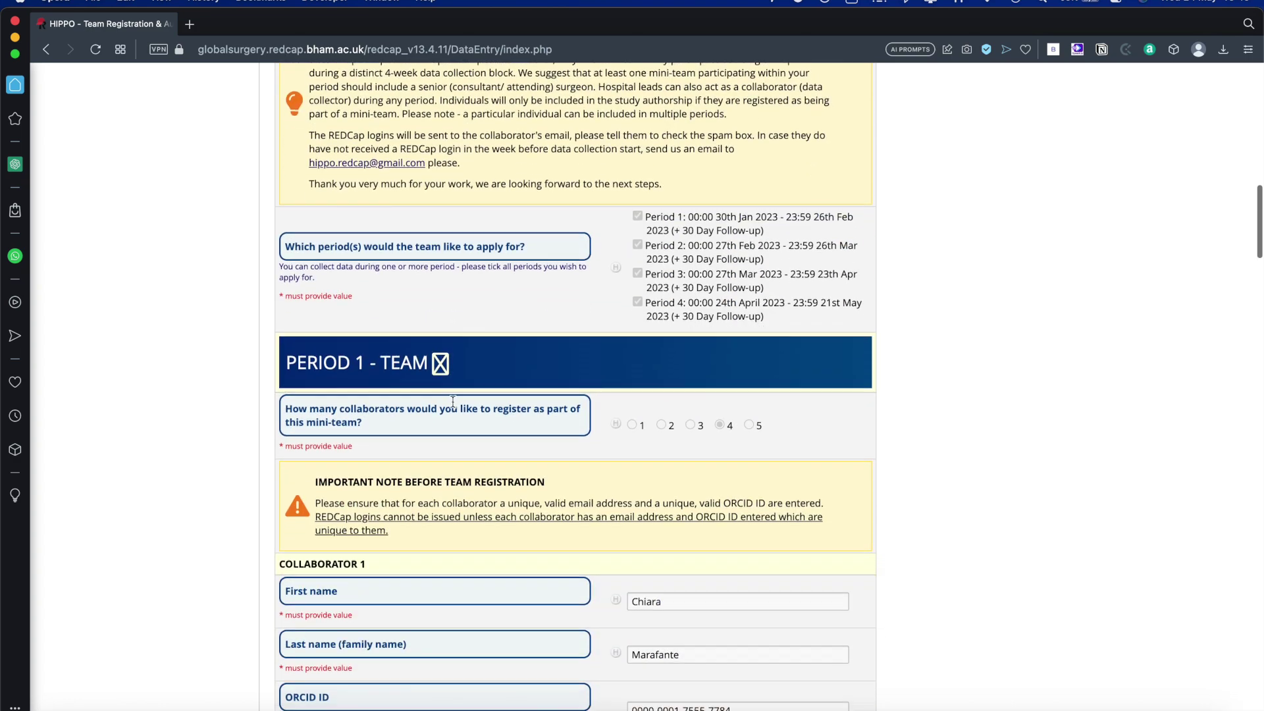
pyautogui.scroll(-3, 453, 401)
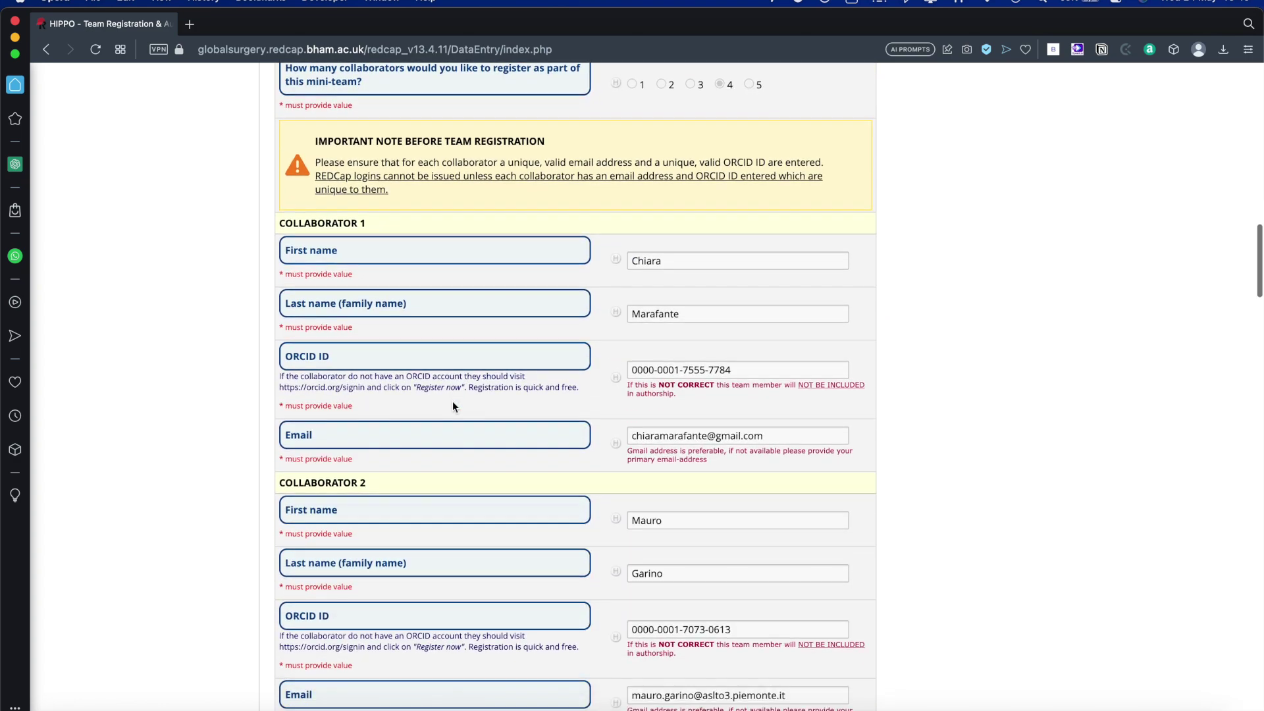
pyautogui.scroll(20, 625, 457)
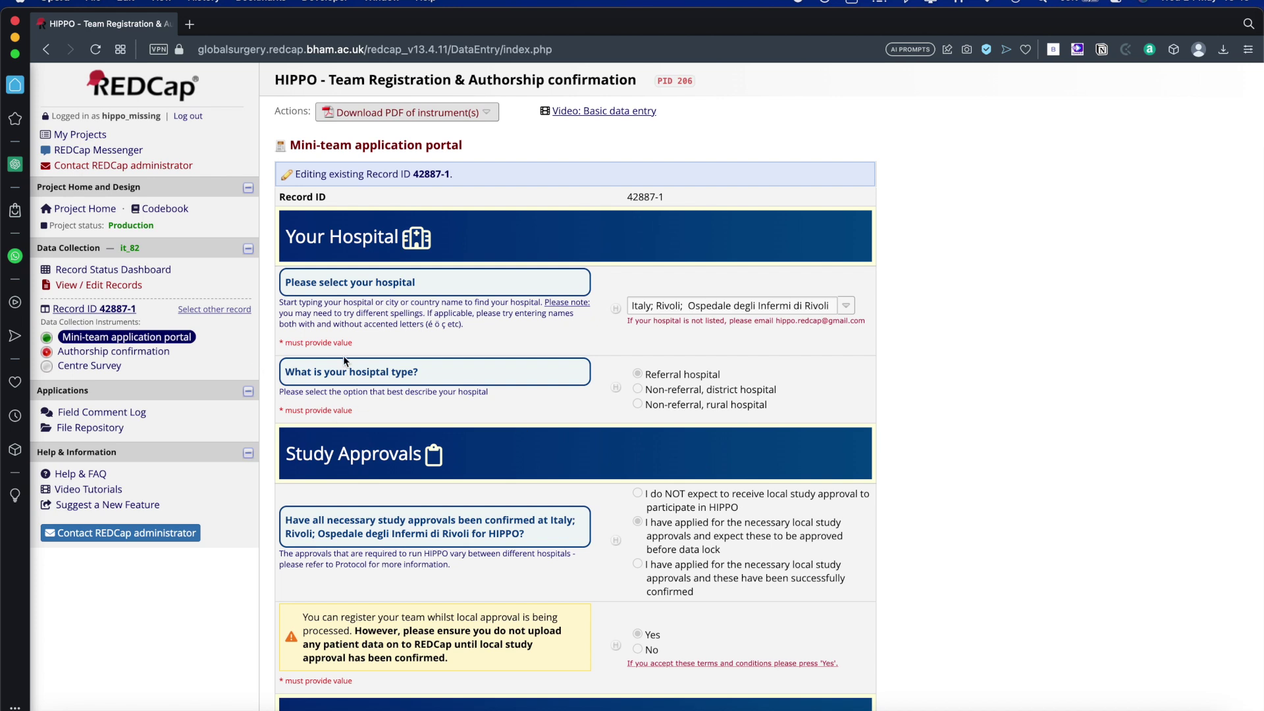
# Open record 42887-1's Authorship confirmation form and read the criteria and ORCID name-visibility note
pyautogui.click(156, 353)
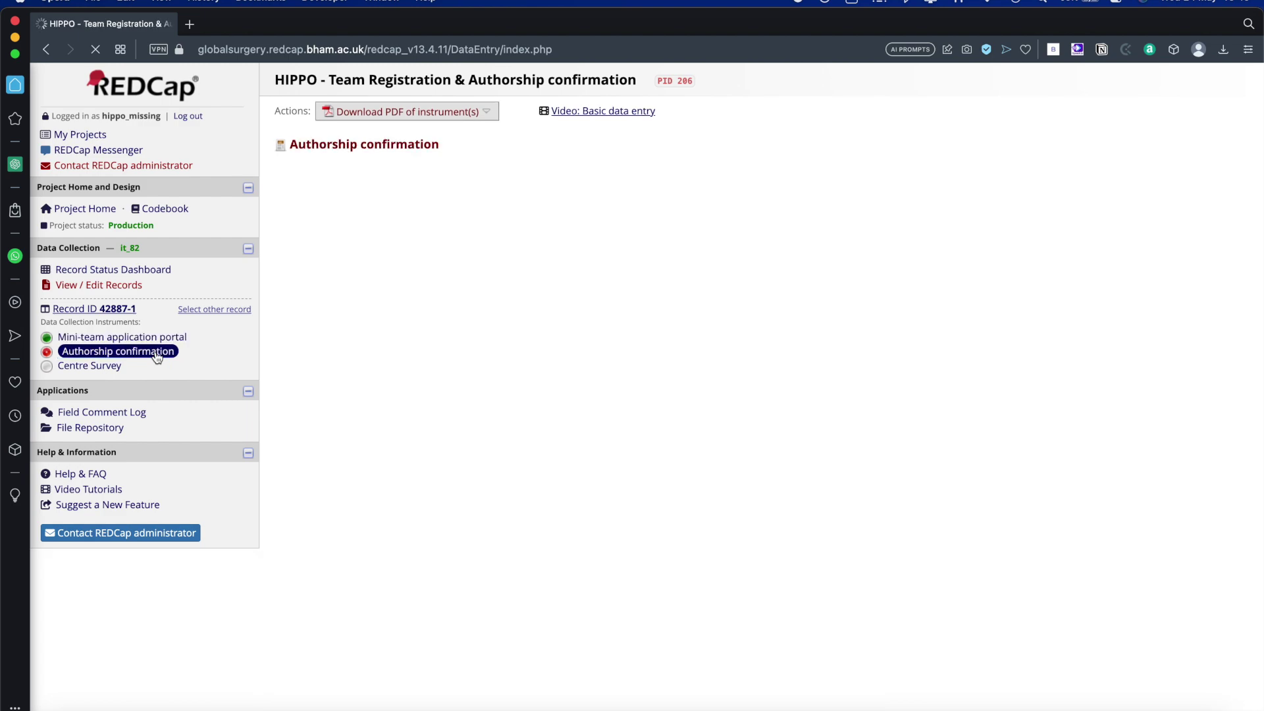
pyautogui.scroll(-5, 54, 356)
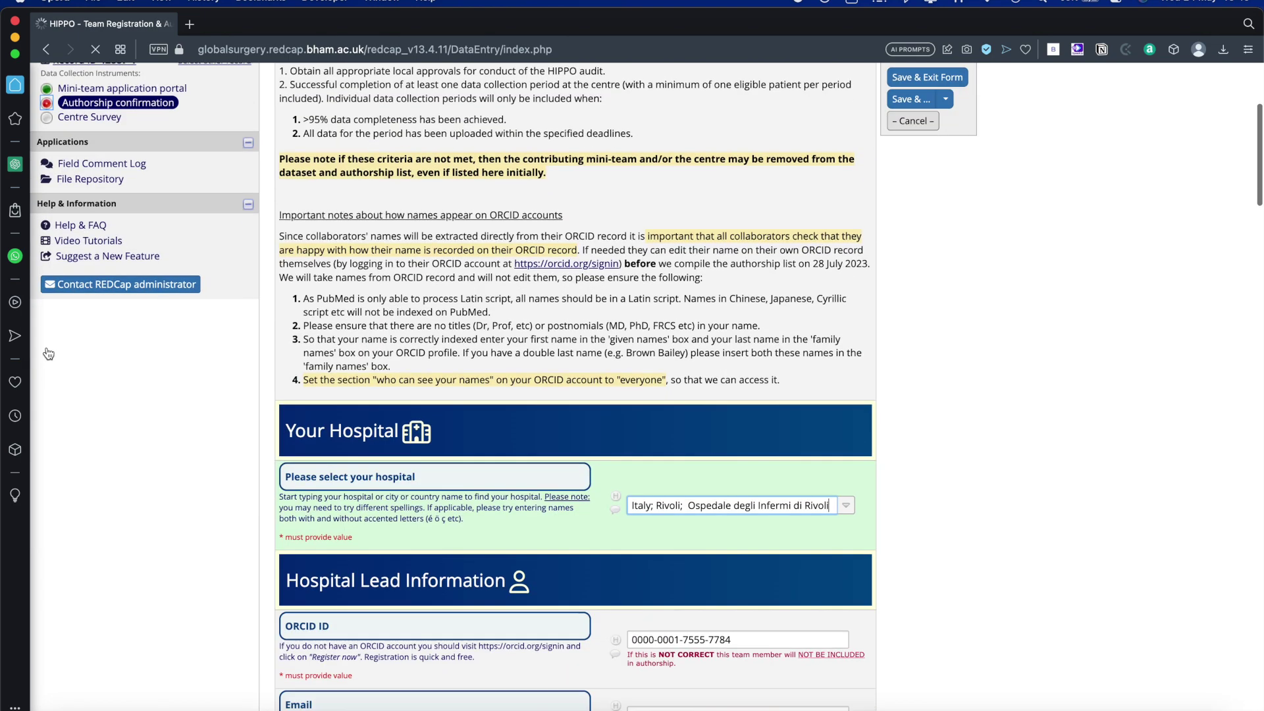
pyautogui.scroll(1, 179, 355)
pyautogui.scroll(5, 179, 355)
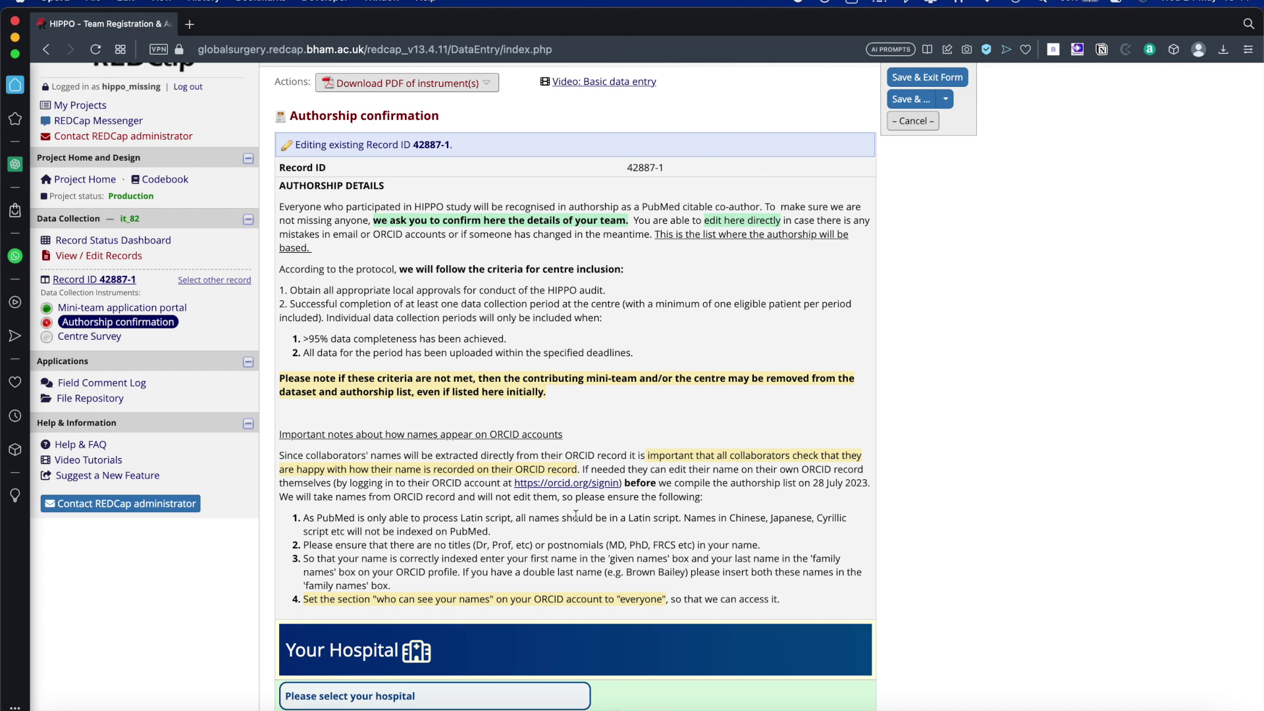
pyautogui.moveTo(358, 601); pyautogui.dragTo(677, 601)
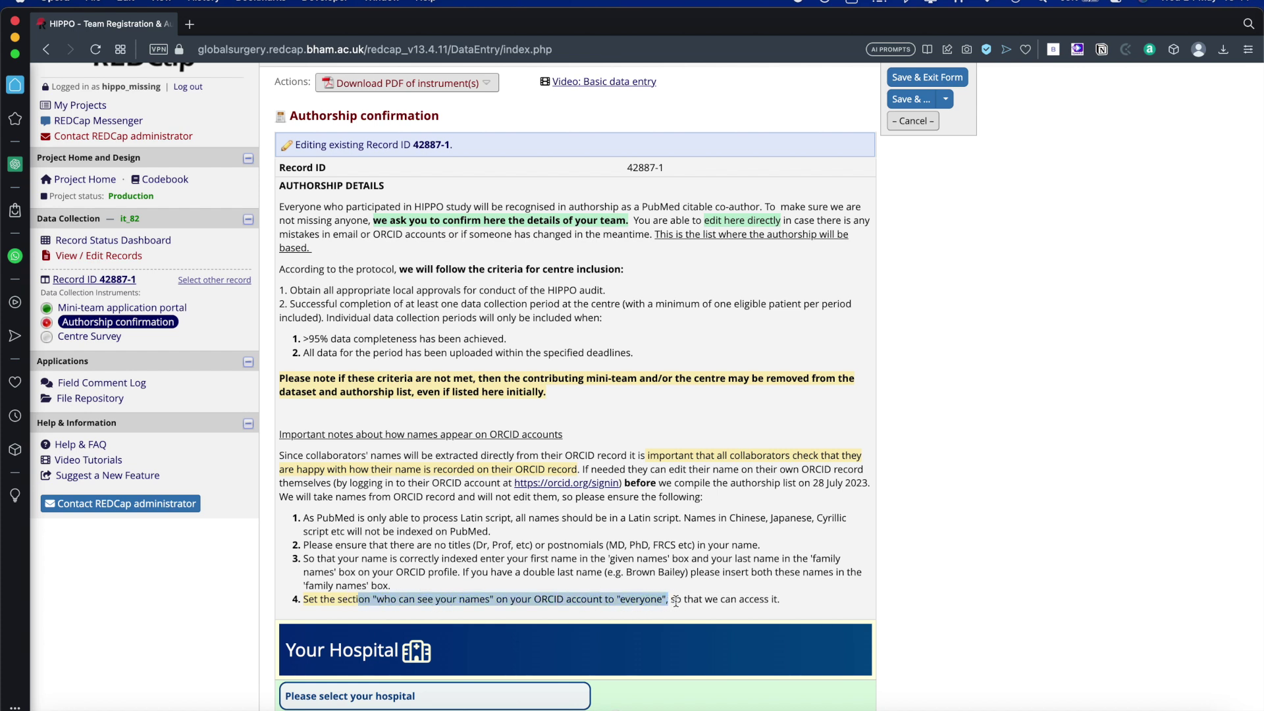
pyautogui.click(673, 607)
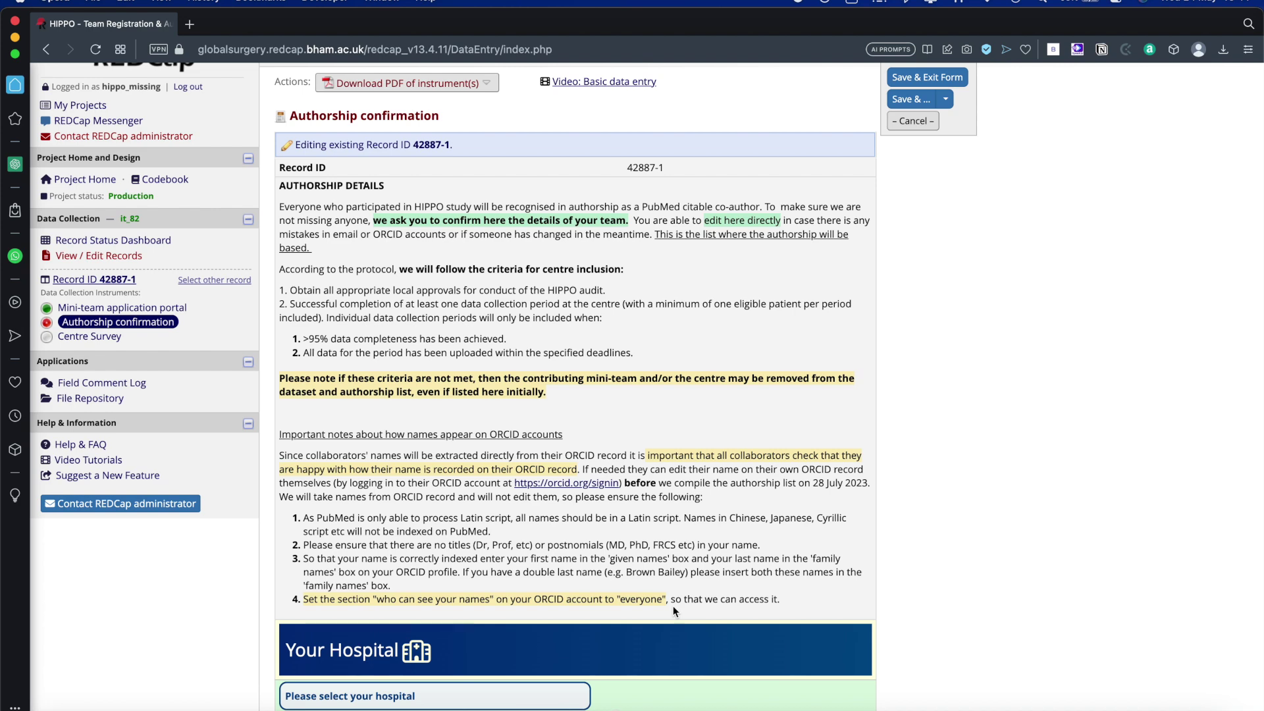
pyautogui.scroll(-1, 673, 605)
pyautogui.scroll(-5, 673, 606)
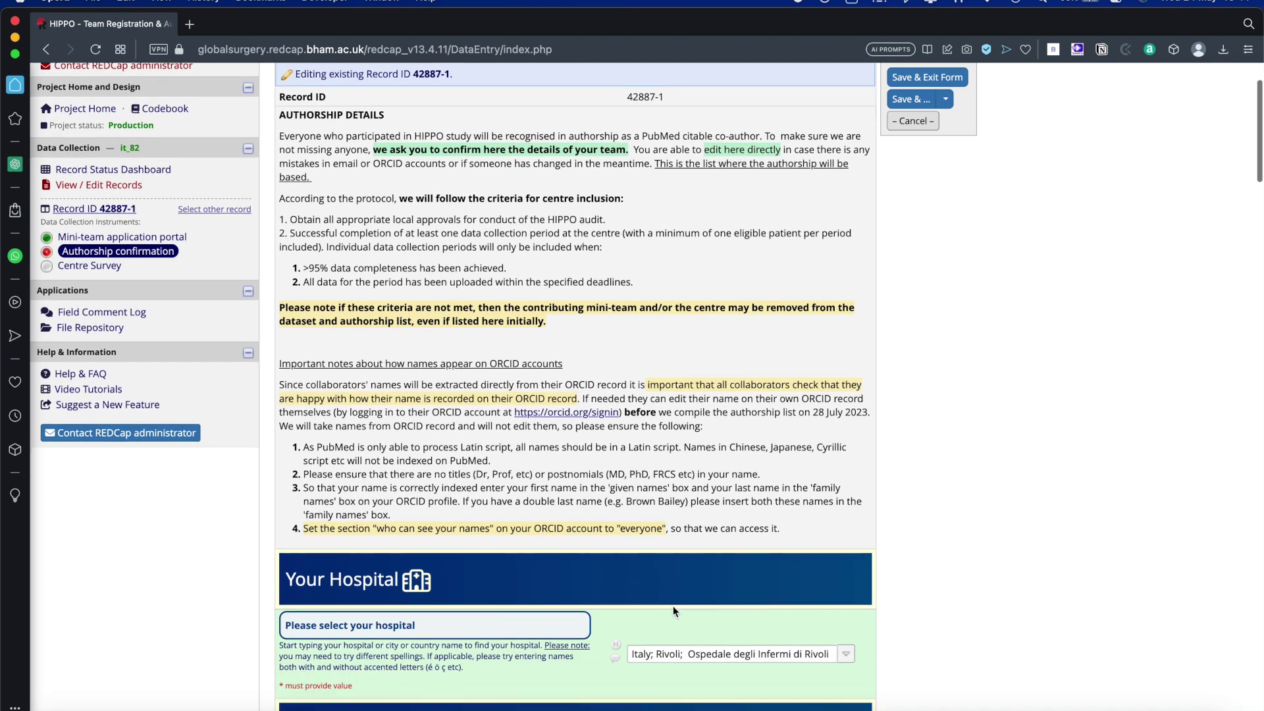
pyautogui.scroll(-3, 673, 606)
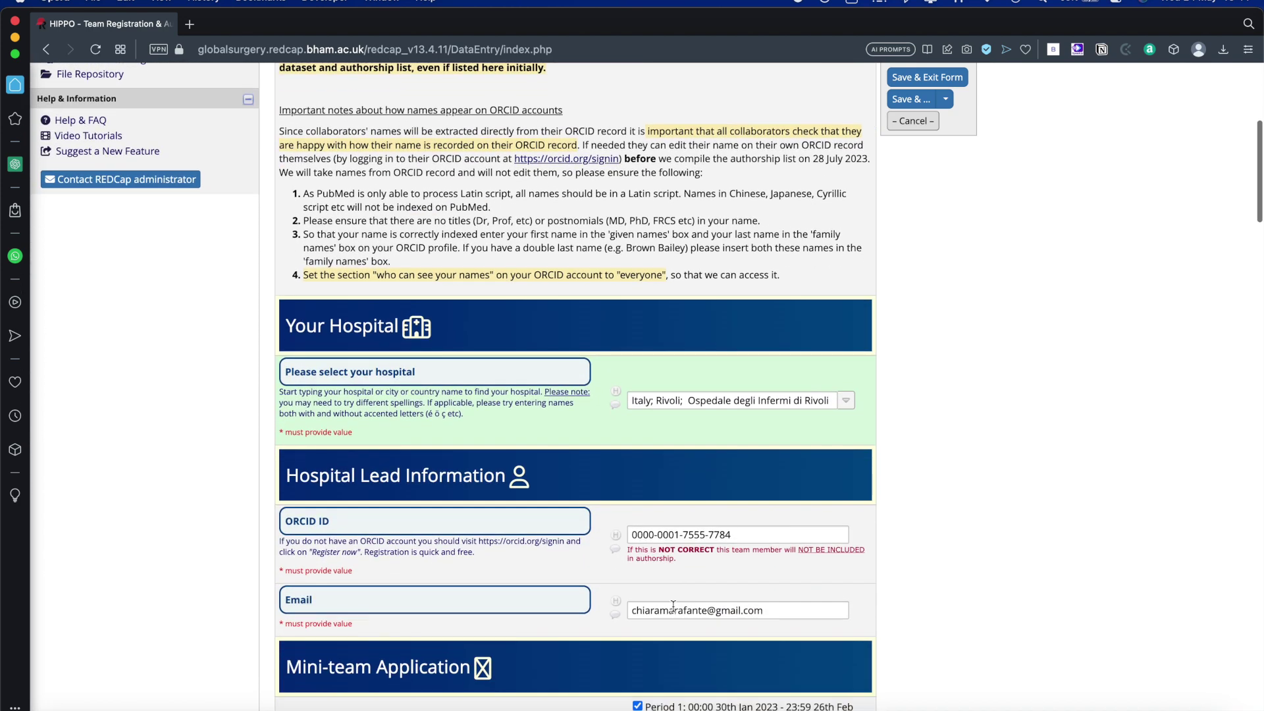
pyautogui.scroll(-6, 673, 611)
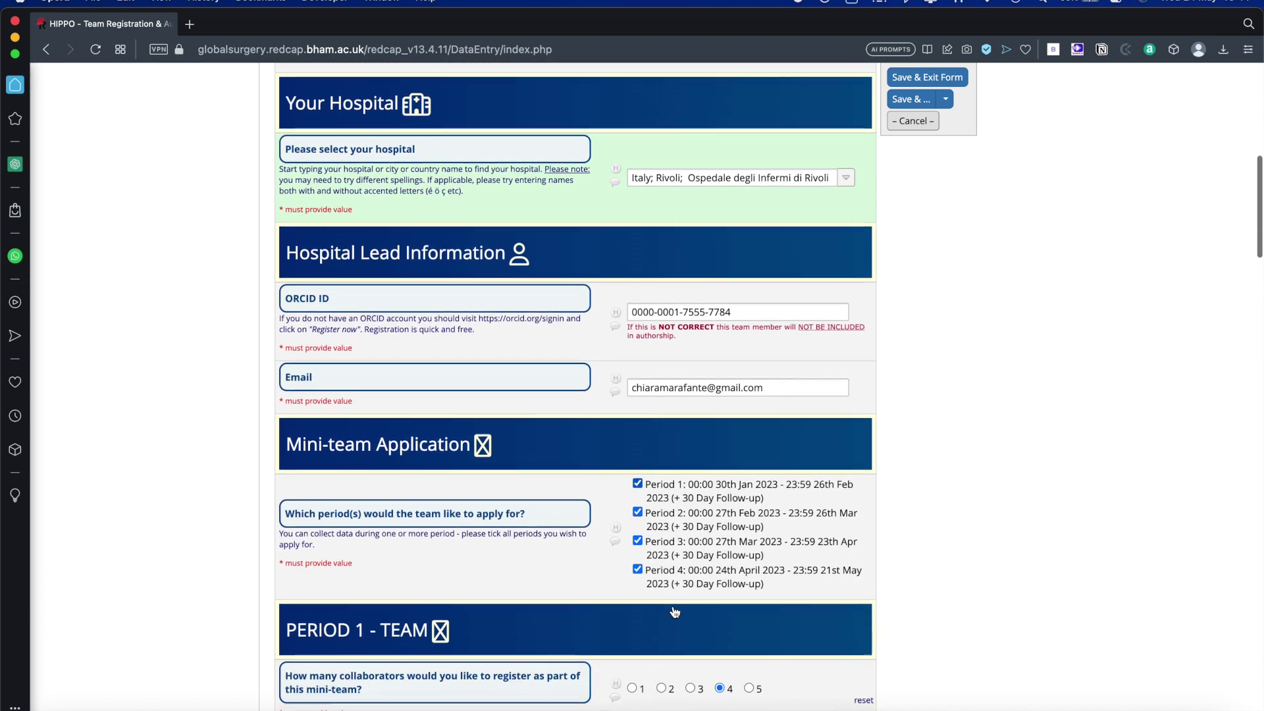
pyautogui.scroll(-15, 673, 612)
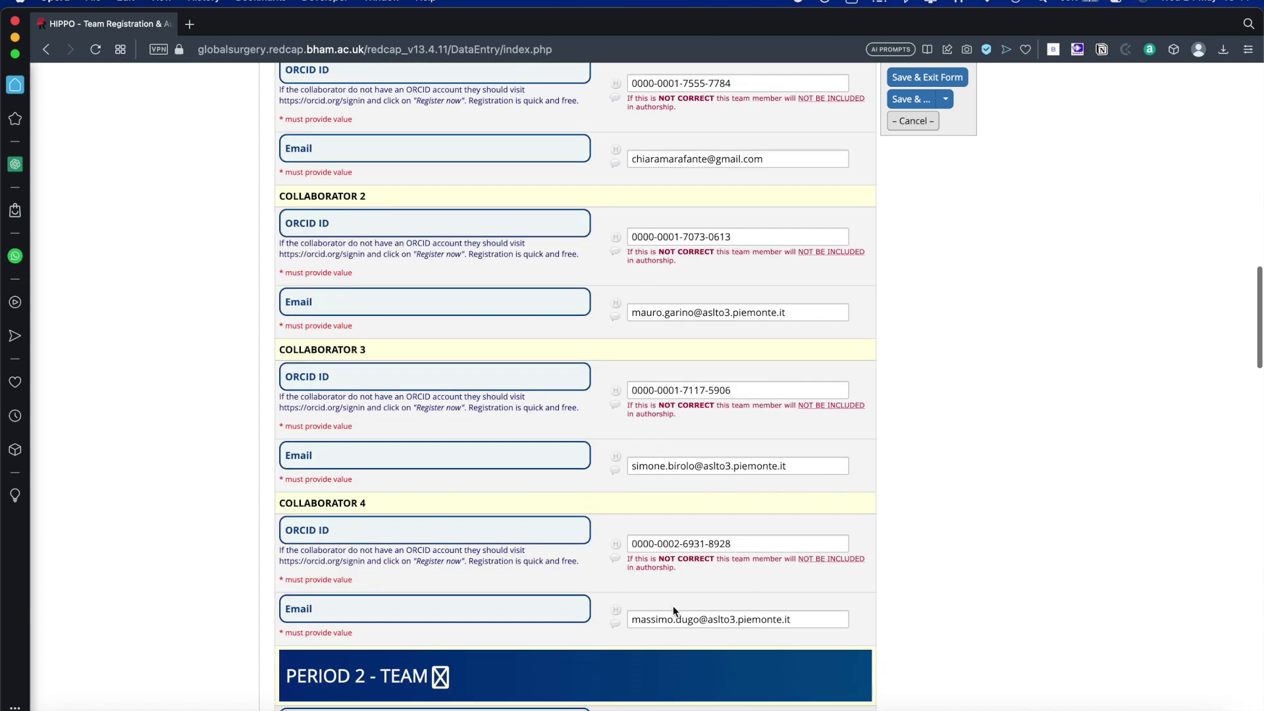
pyautogui.scroll(-4, 673, 605)
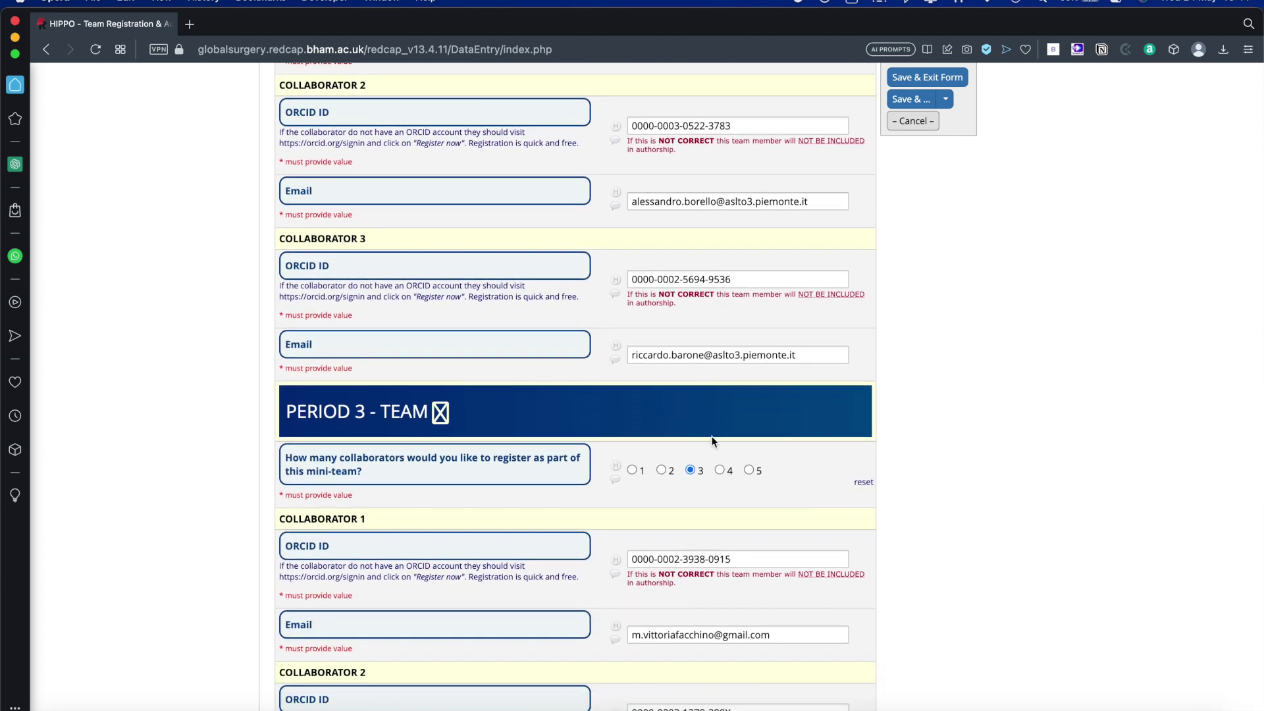
pyautogui.scroll(-15, 715, 523)
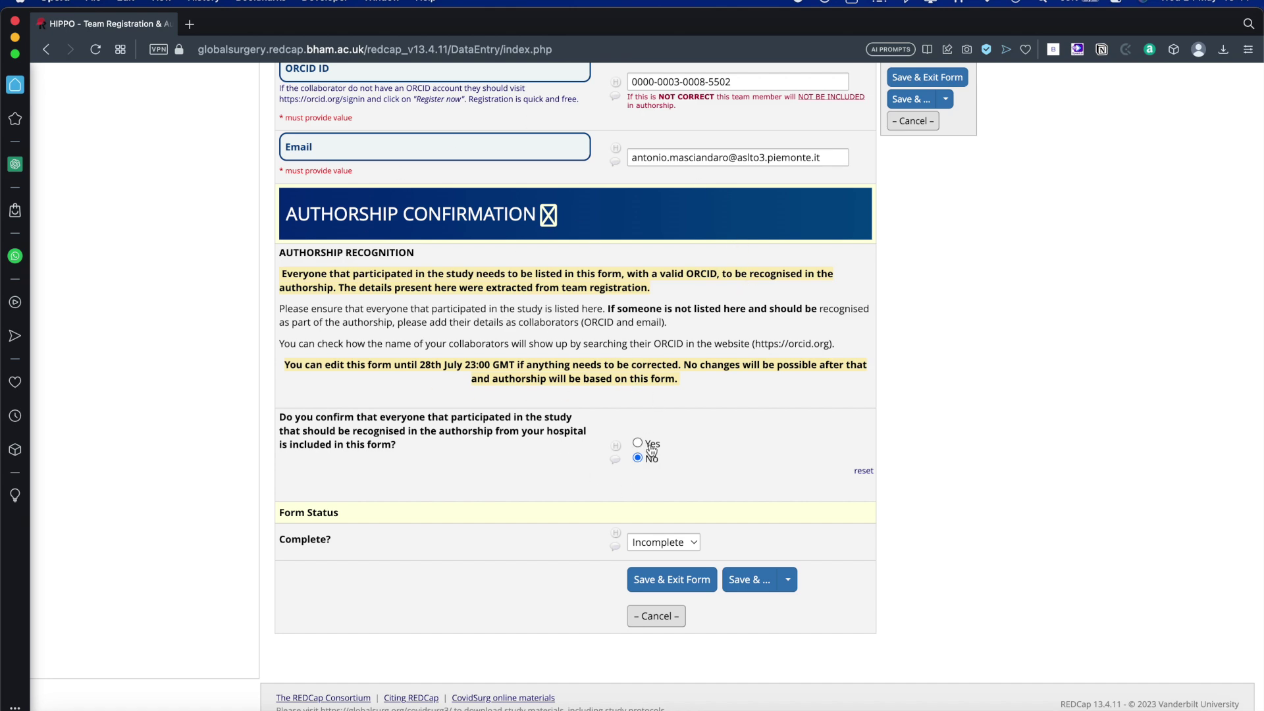
pyautogui.scroll(12, 651, 450)
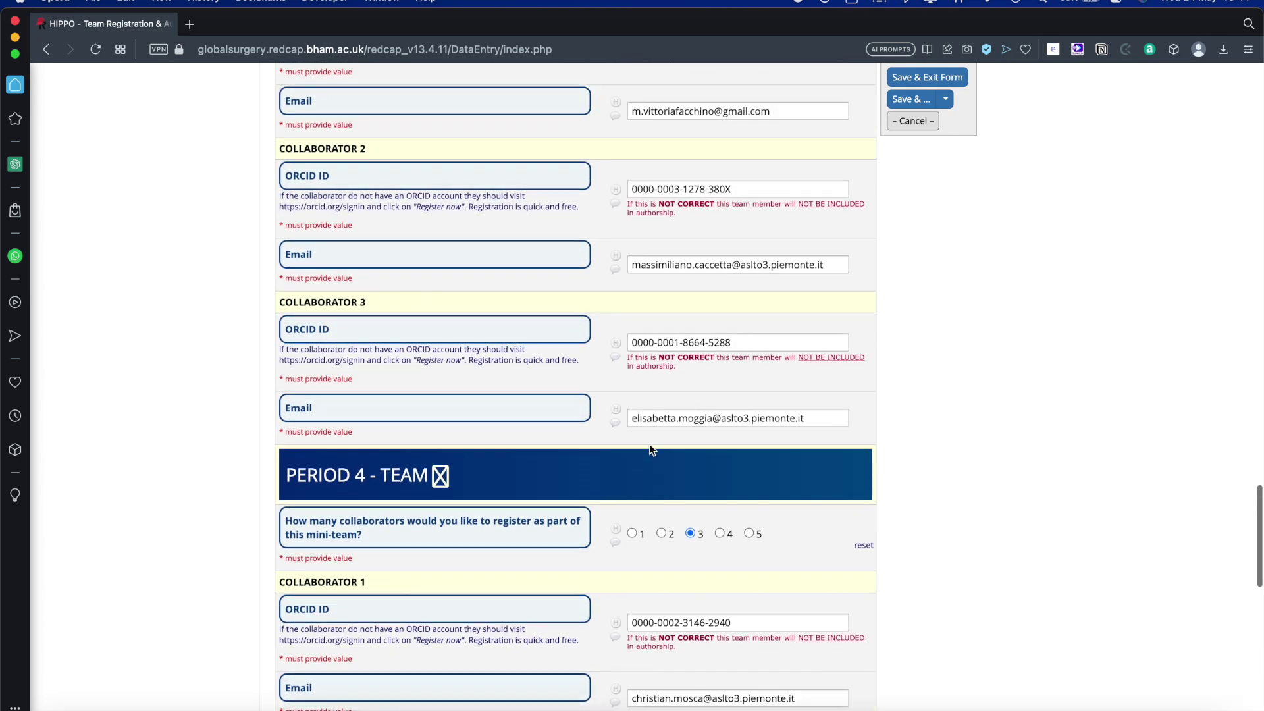
pyautogui.scroll(12, 652, 451)
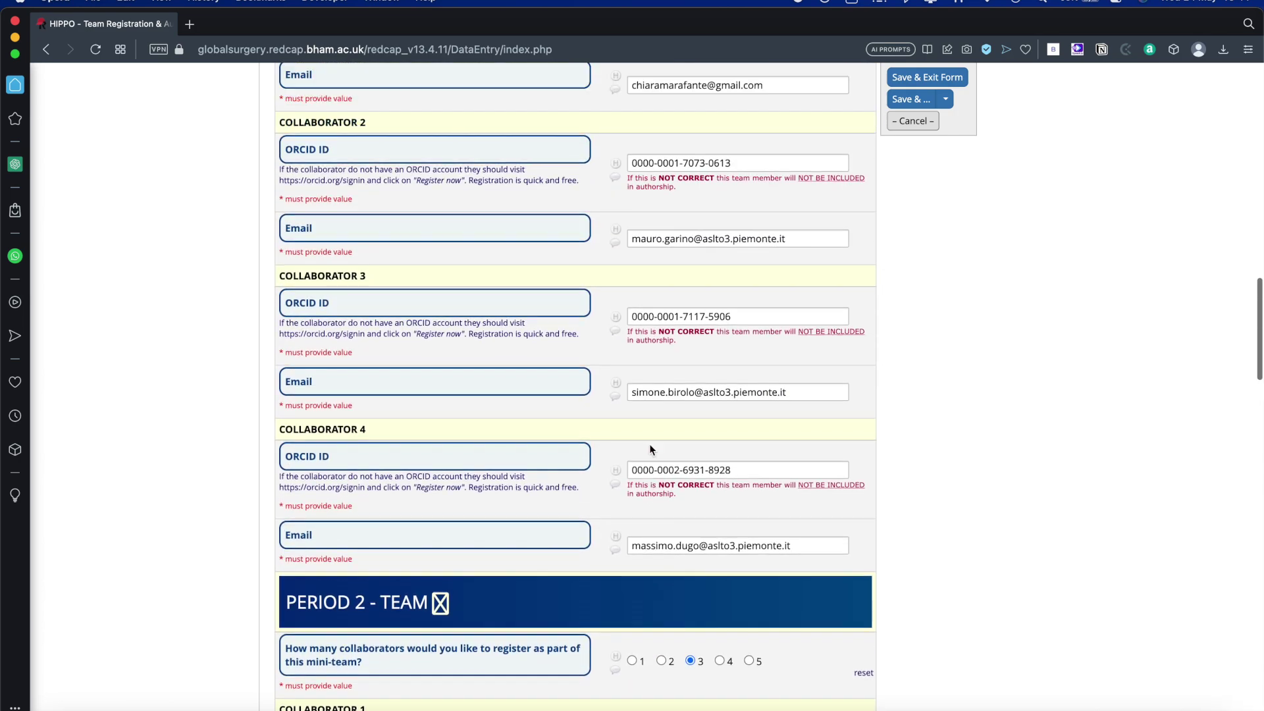
pyautogui.scroll(15, 651, 450)
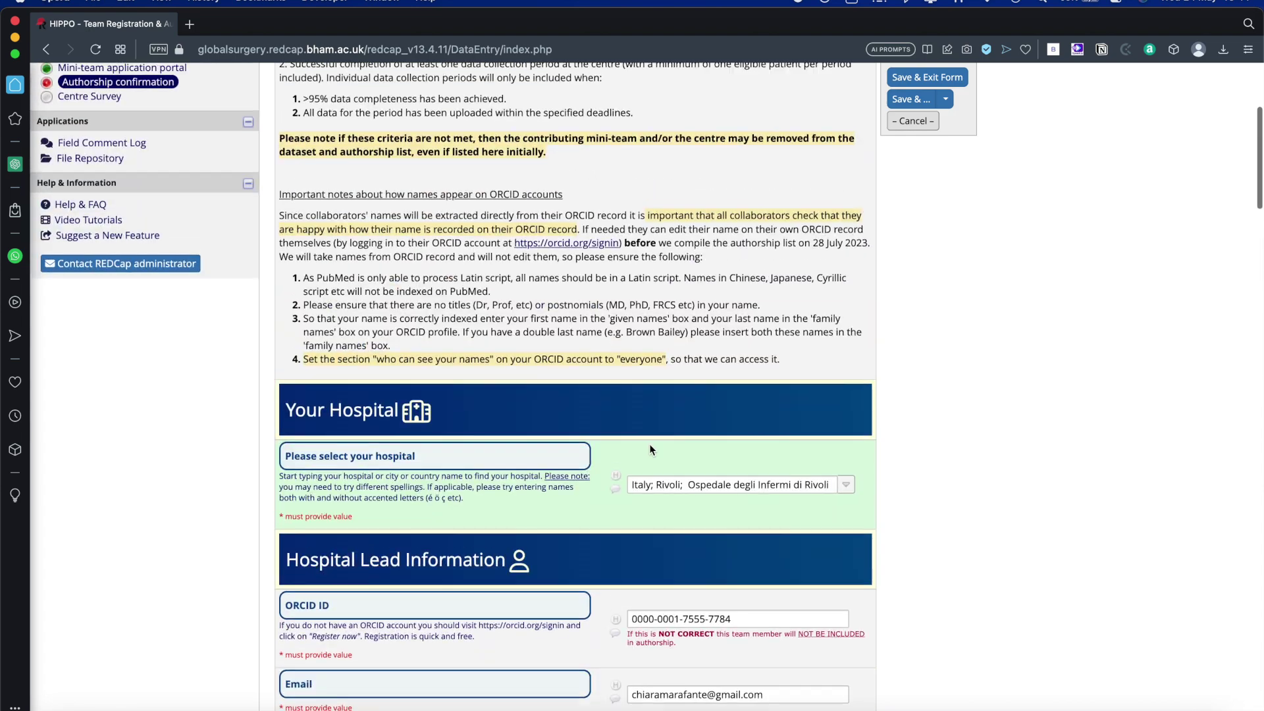
pyautogui.scroll(5, 649, 444)
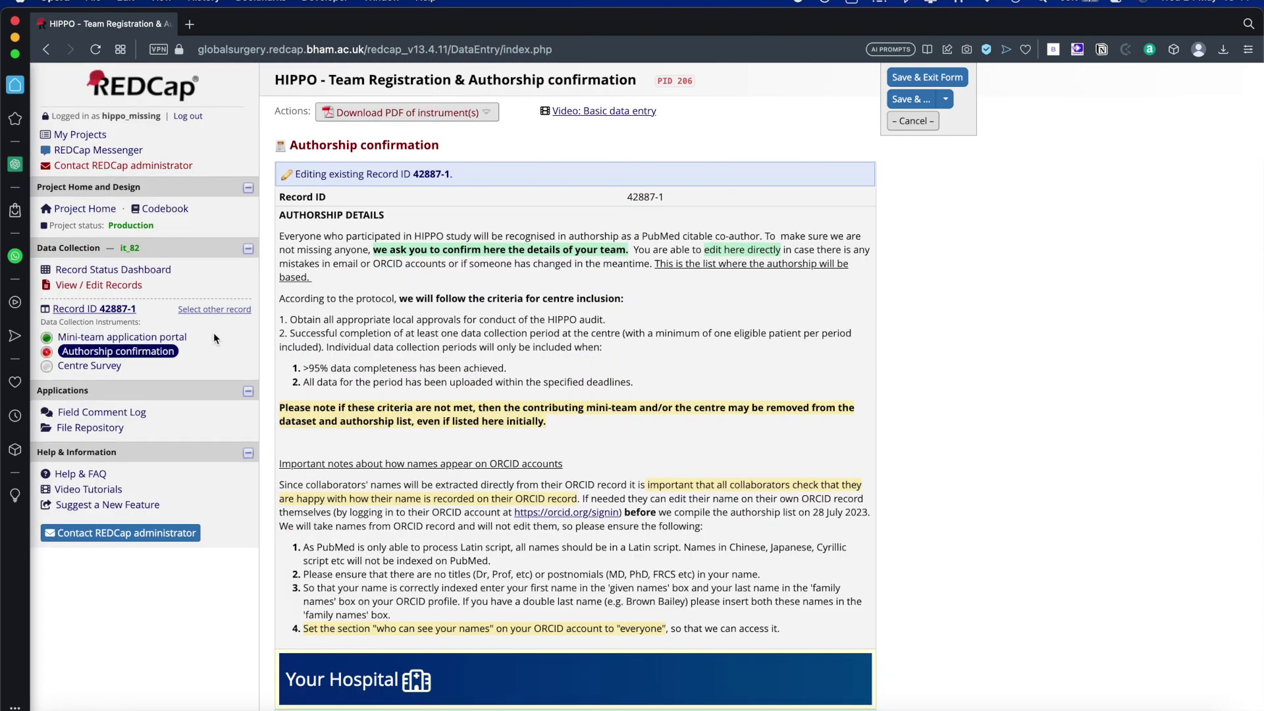
pyautogui.click(92, 369)
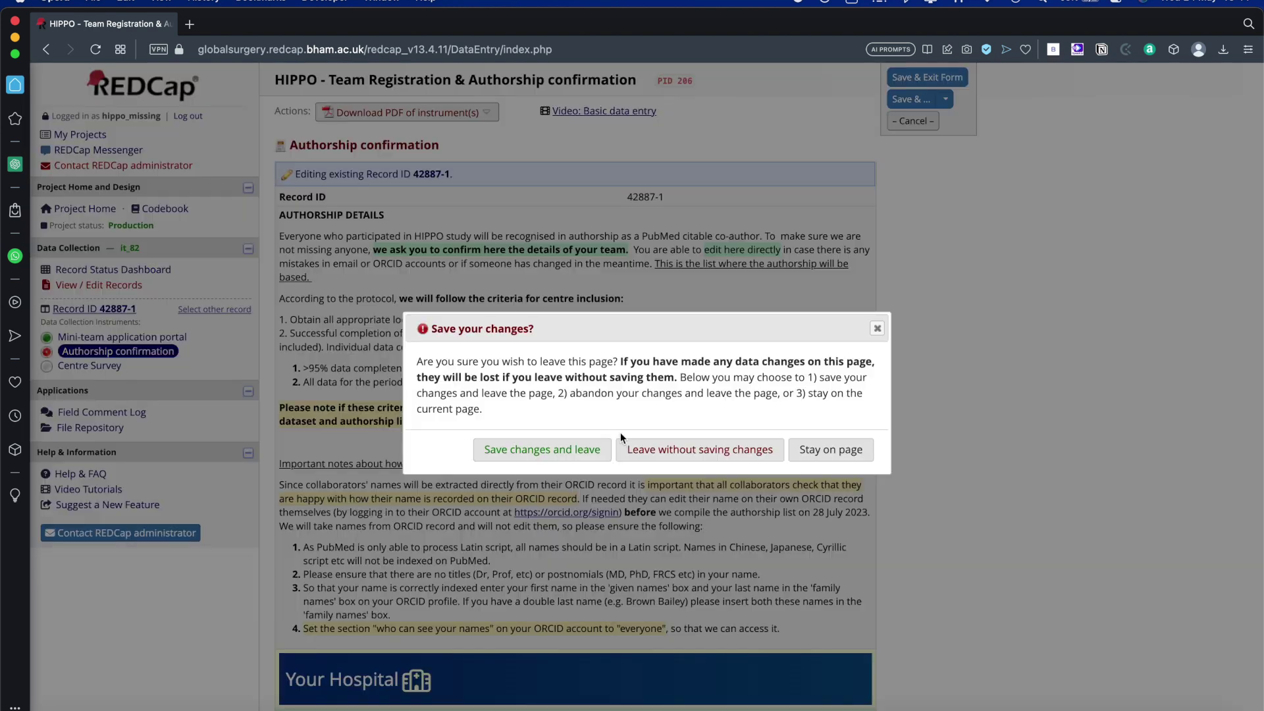
pyautogui.click(654, 451)
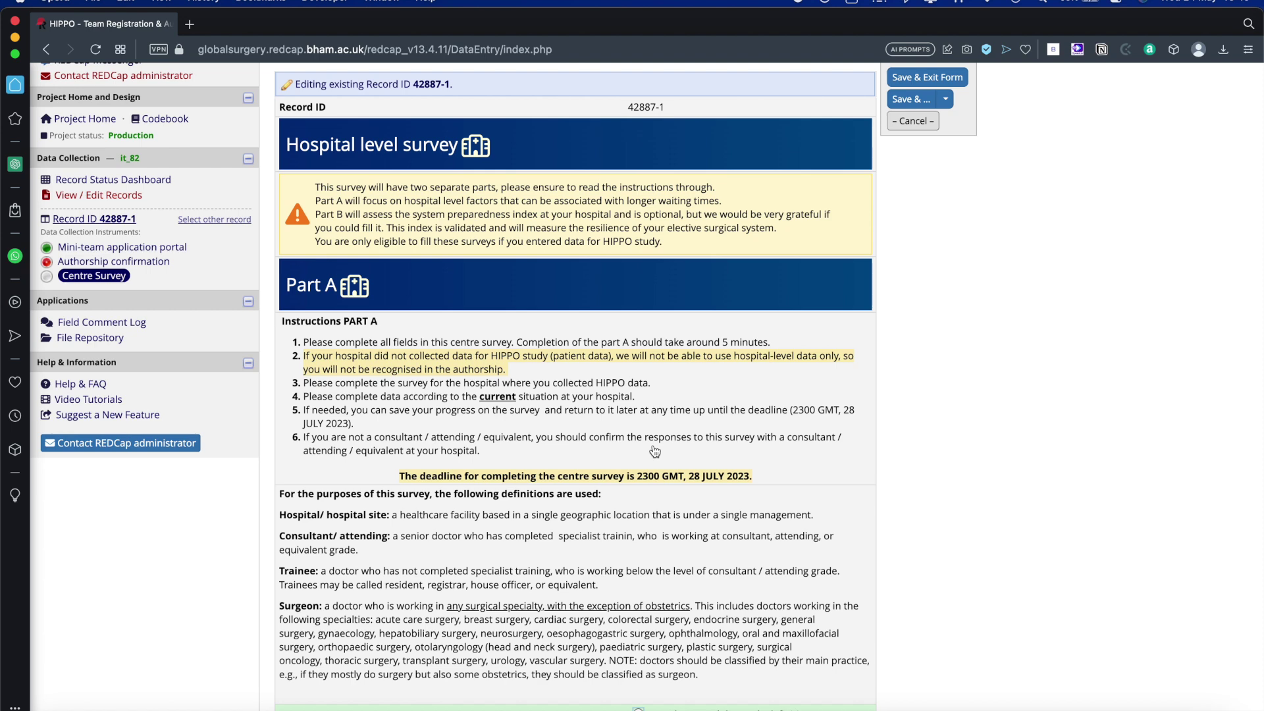
pyautogui.scroll(-4, 655, 451)
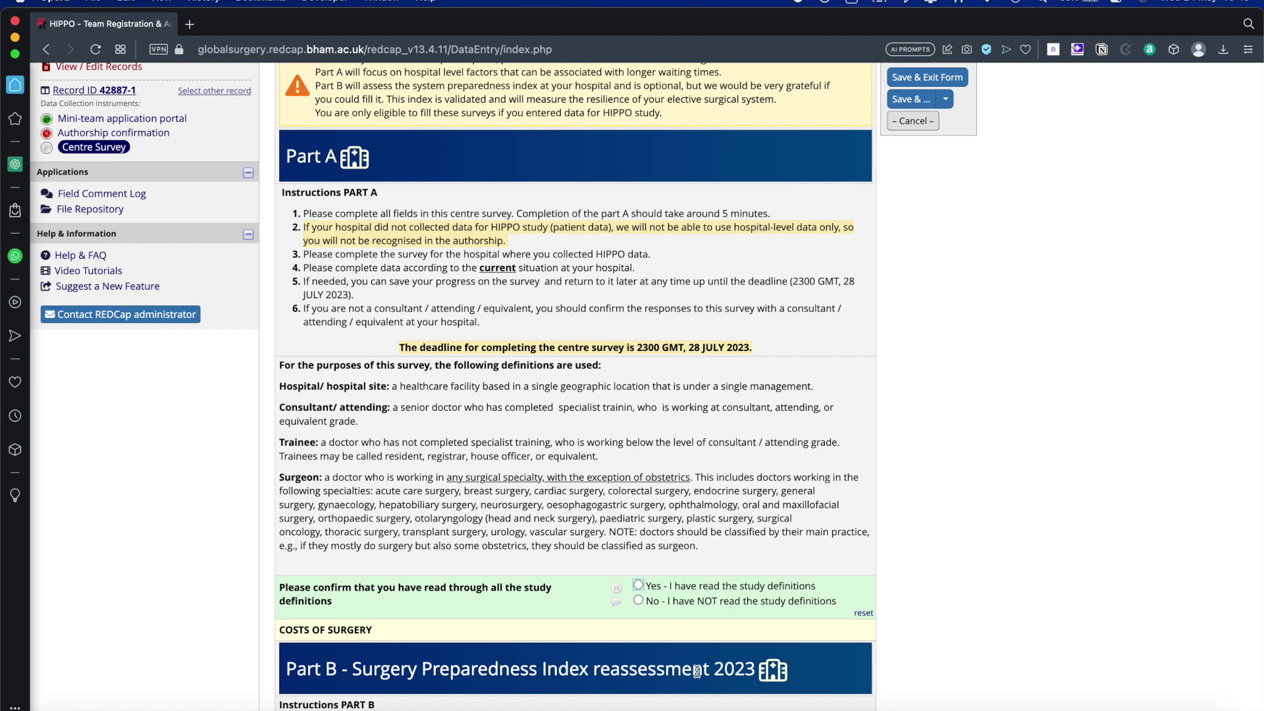
pyautogui.scroll(3, 723, 560)
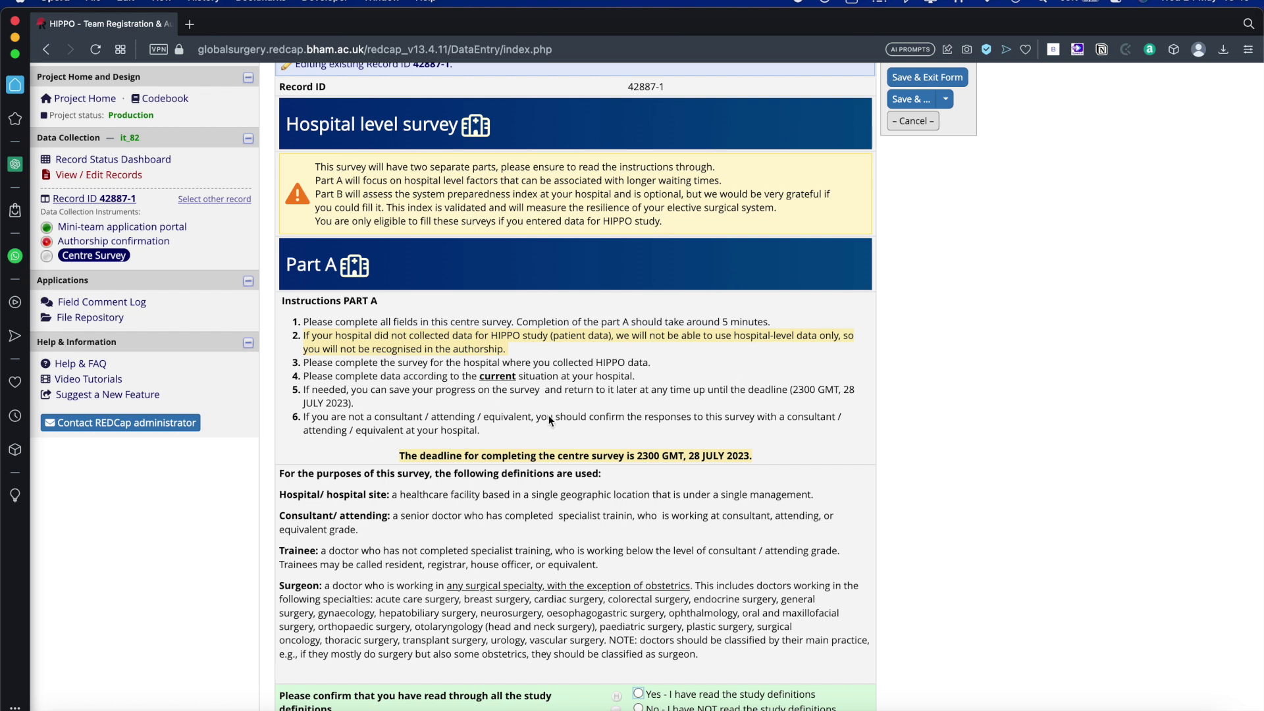
pyautogui.scroll(1, 550, 419)
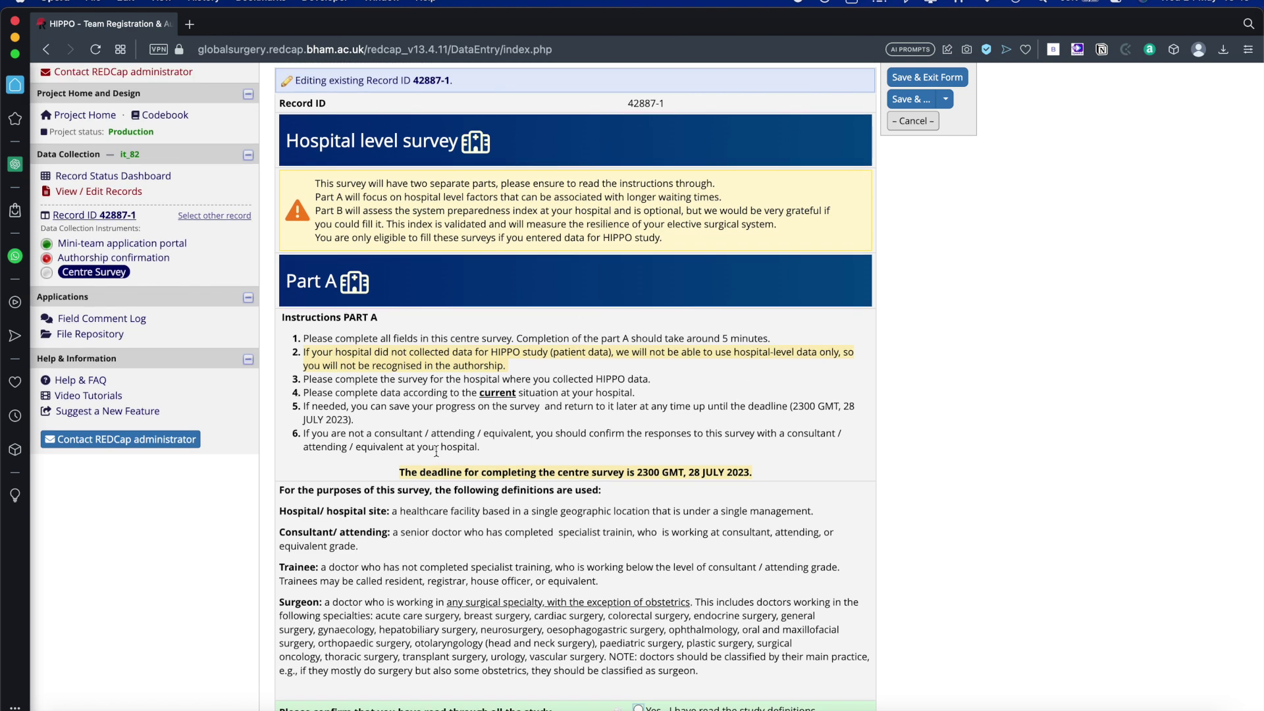
pyautogui.scroll(-3, 472, 430)
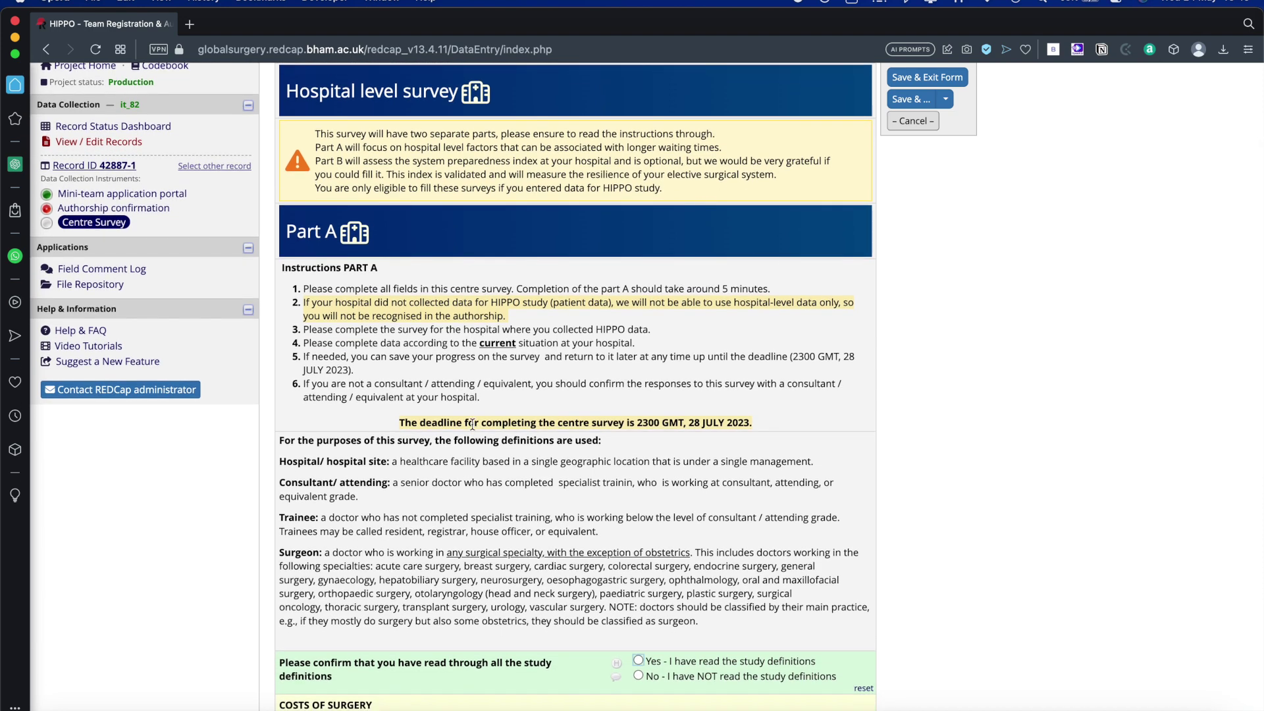
pyautogui.scroll(-5, 472, 424)
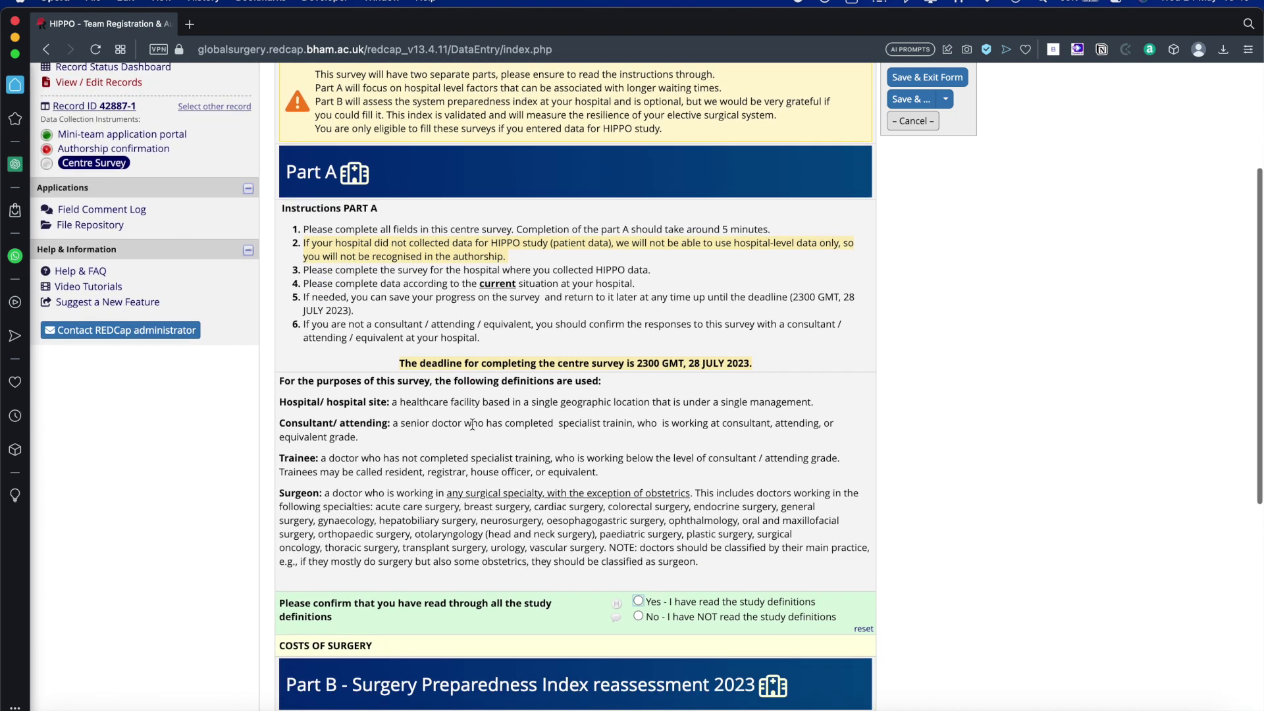
pyautogui.scroll(-2, 558, 543)
# Answer Yes to reading definitions and entering HIPPO data; set job role to Surgeon - consultant/attending
pyautogui.click(639, 486)
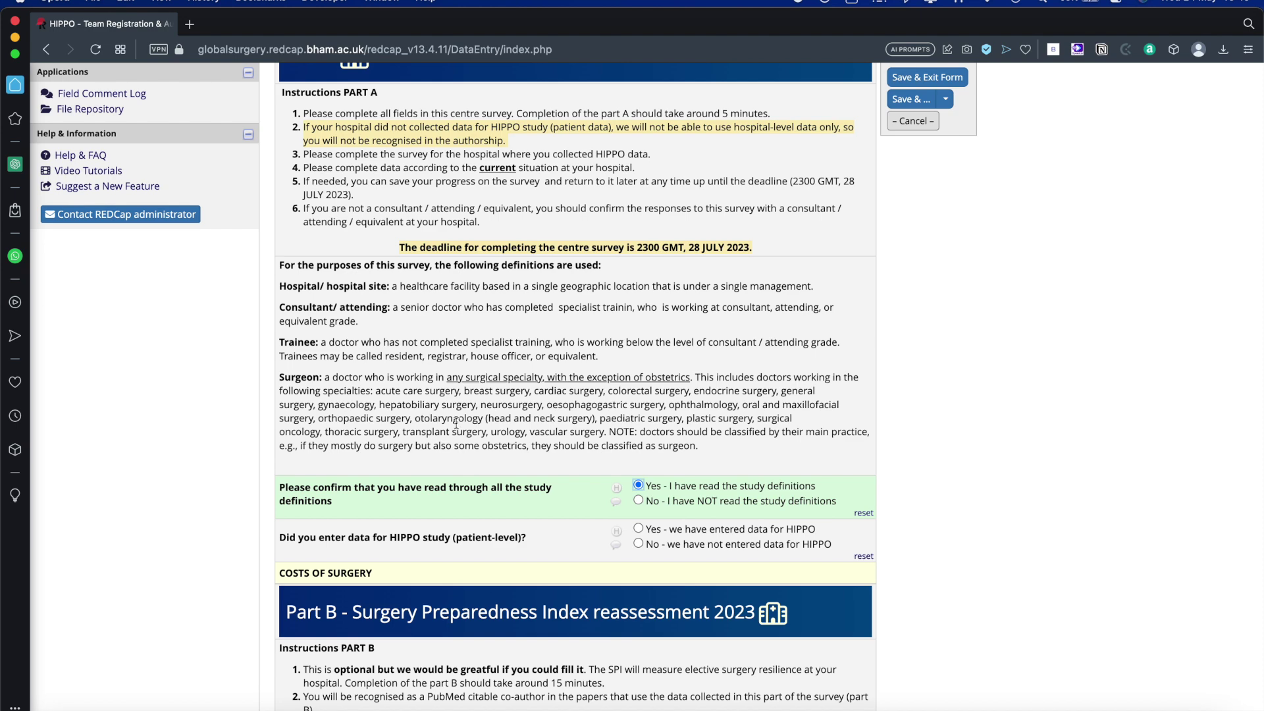
pyautogui.click(719, 535)
pyautogui.scroll(-5, 720, 537)
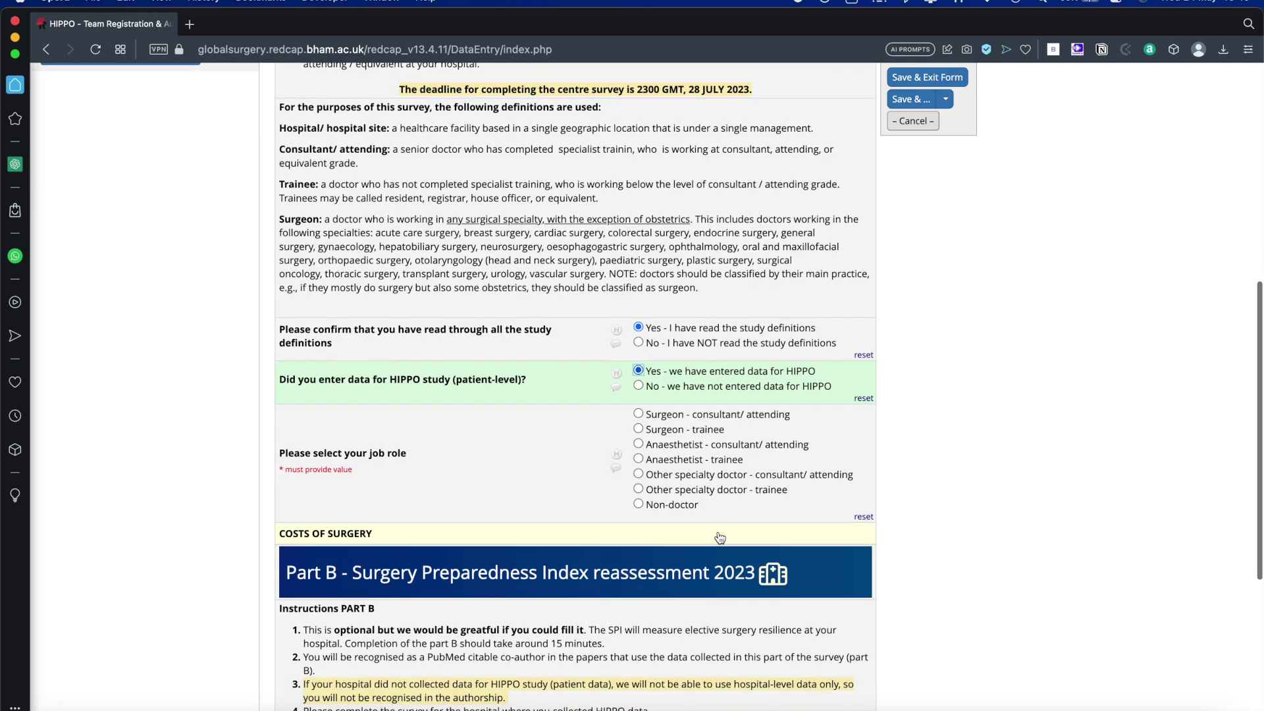
pyautogui.click(688, 420)
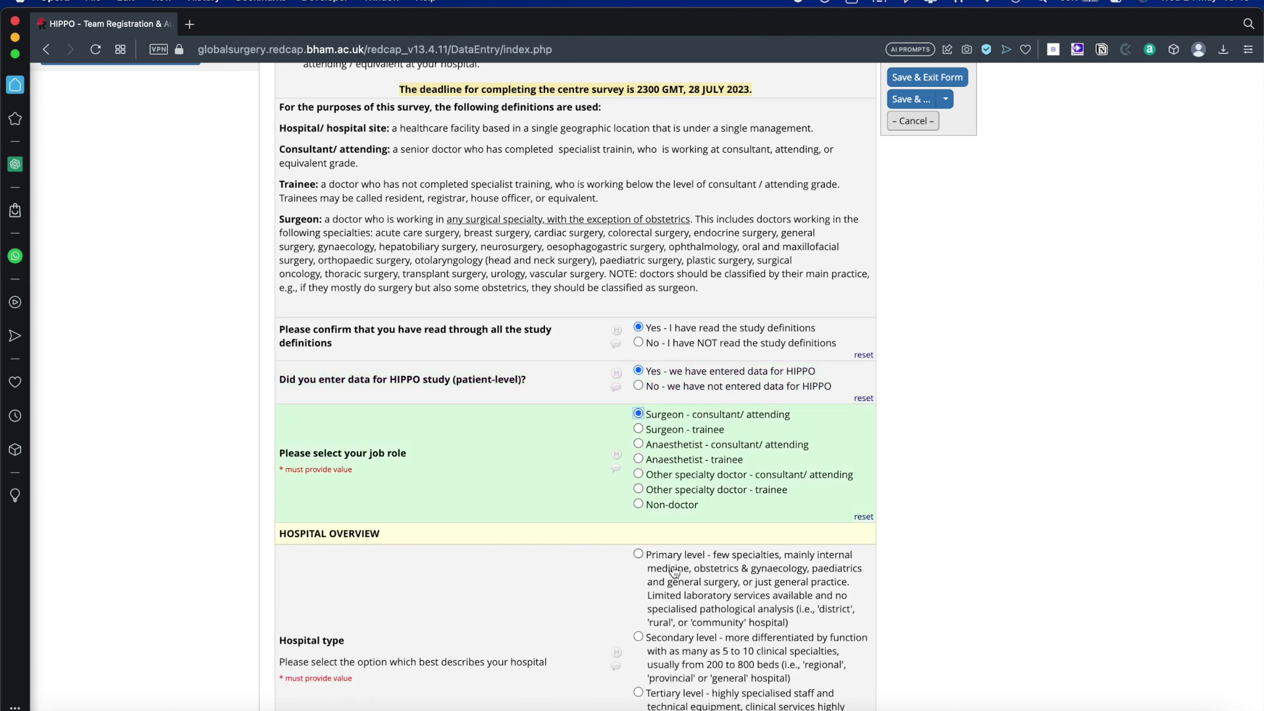
# Scroll through the remaining Part A questions of the Centre Survey
pyautogui.scroll(-4, 674, 571)
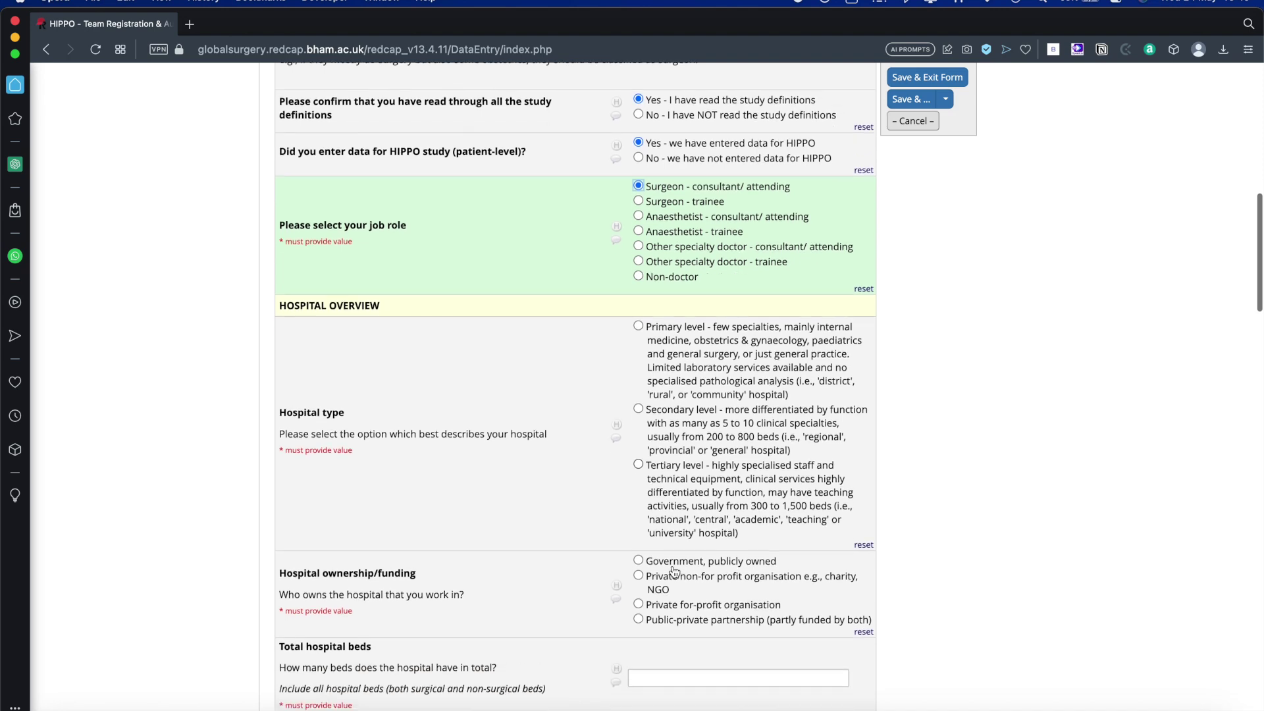
pyautogui.scroll(-2, 675, 572)
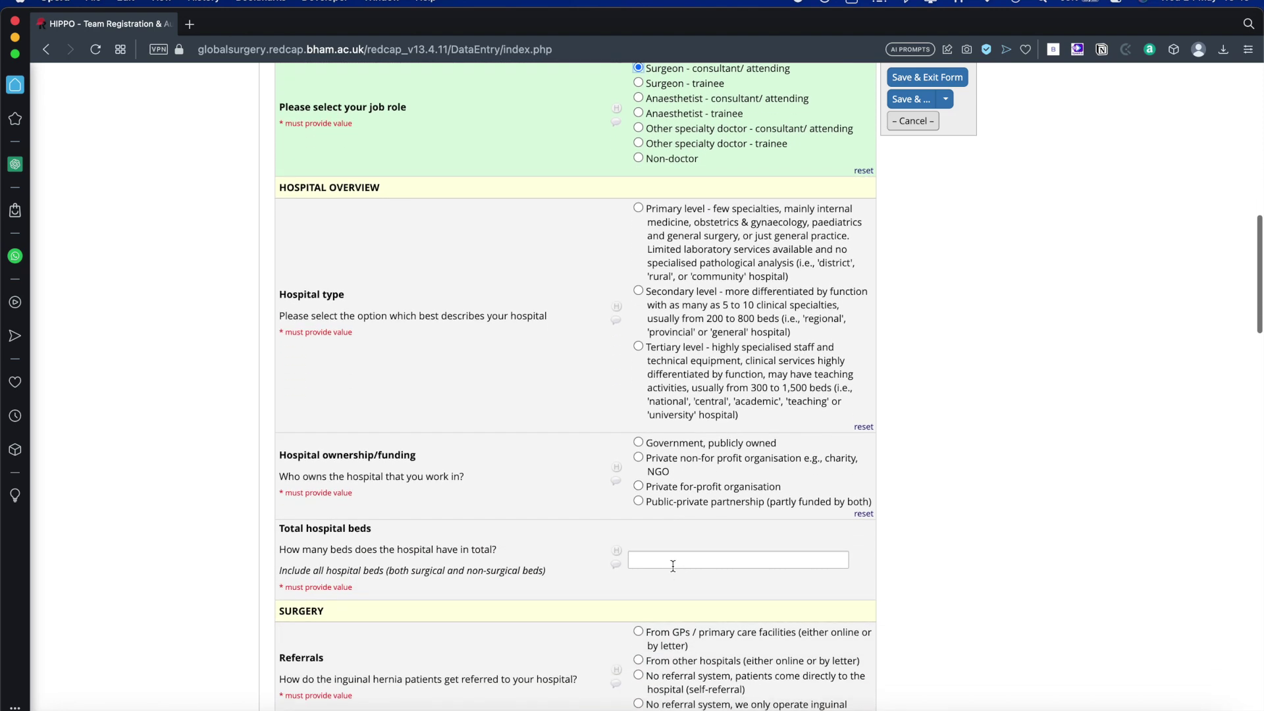
pyautogui.scroll(-1, 655, 543)
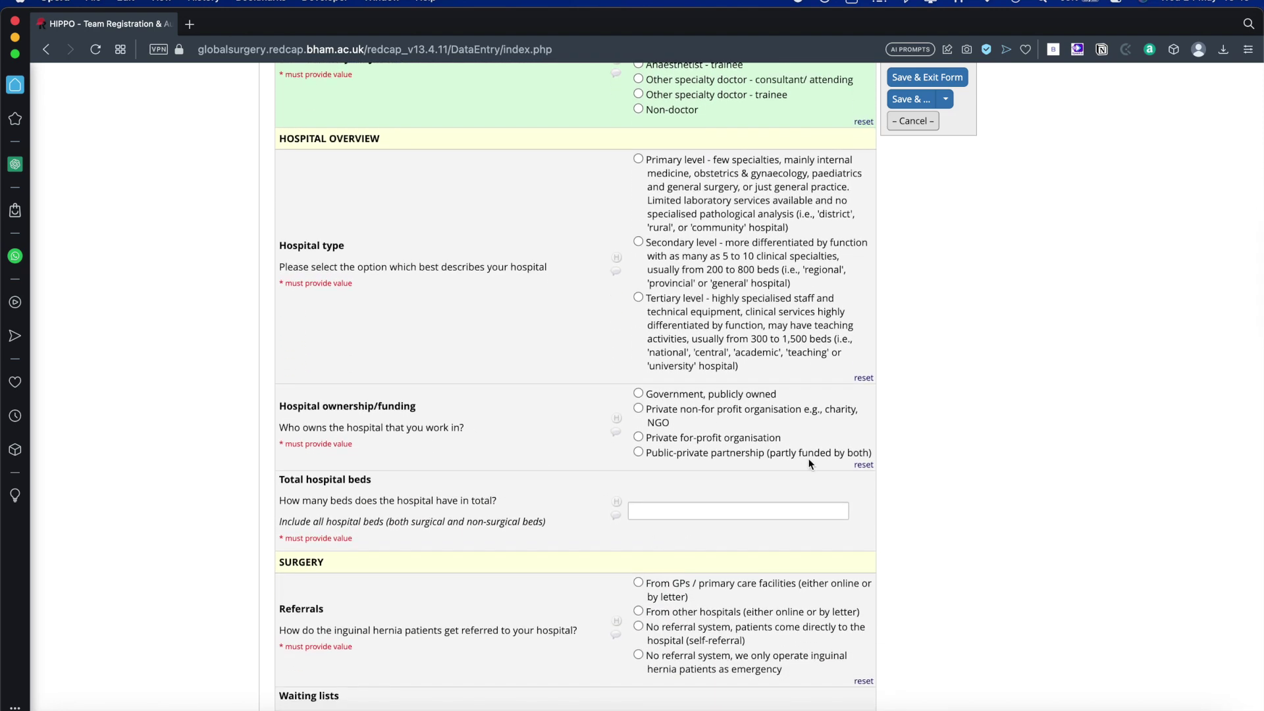
pyautogui.scroll(-4, 497, 547)
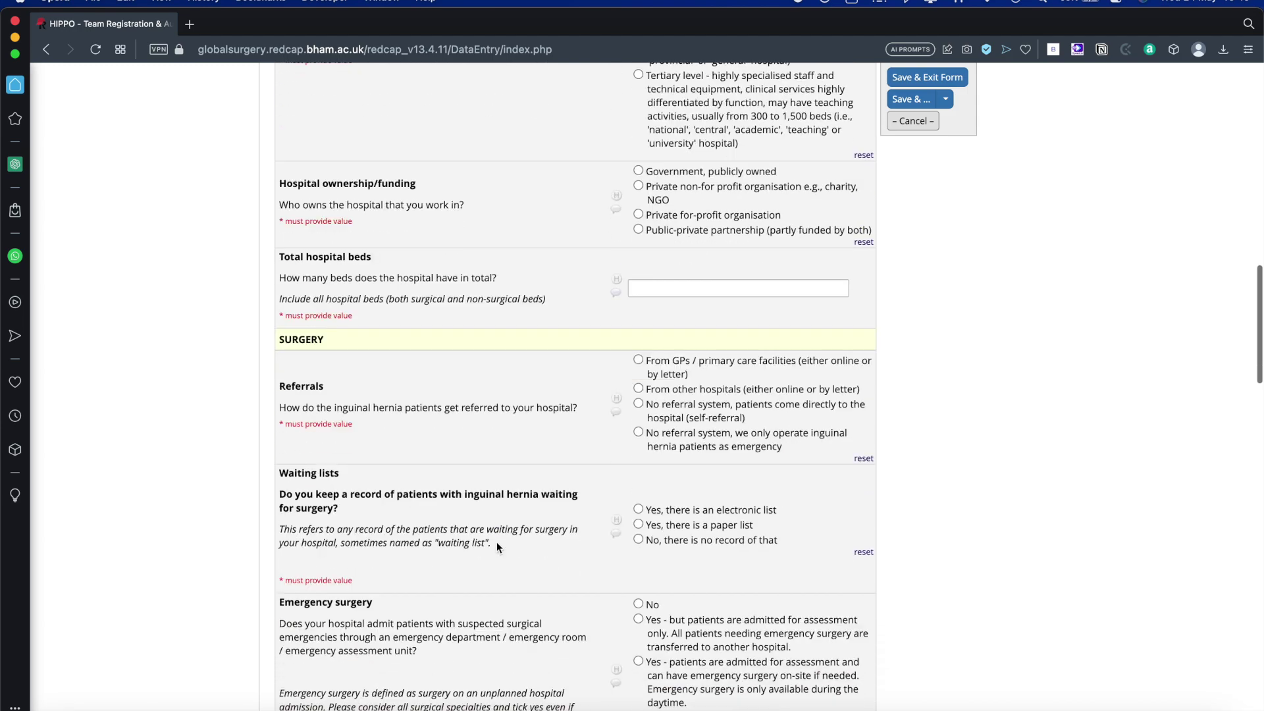
pyautogui.scroll(-10, 498, 548)
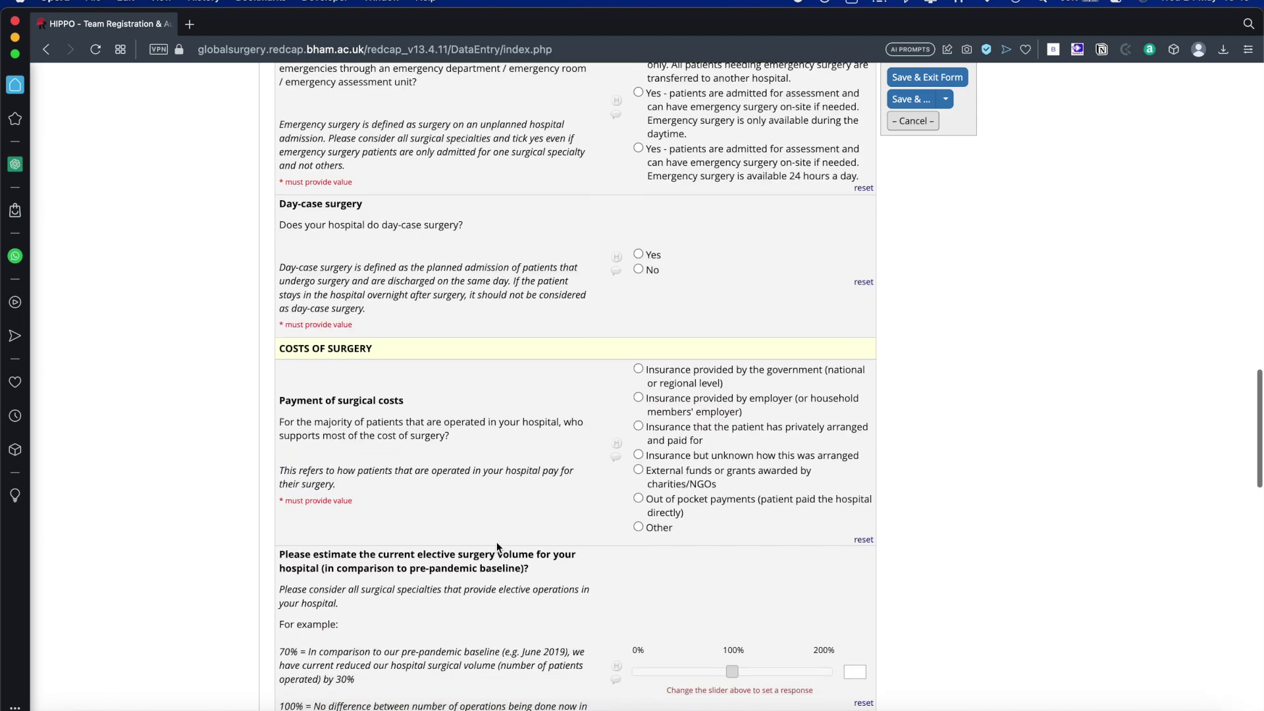
pyautogui.scroll(-7, 496, 543)
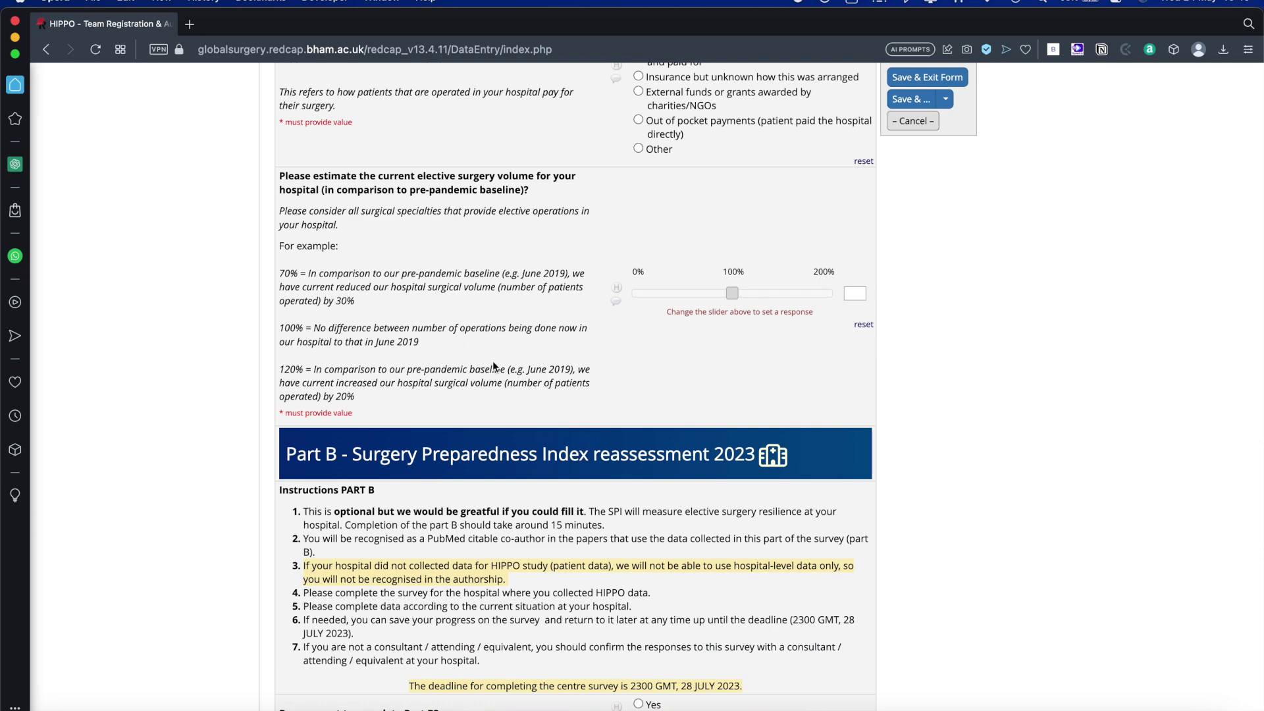
pyautogui.scroll(-20, 499, 412)
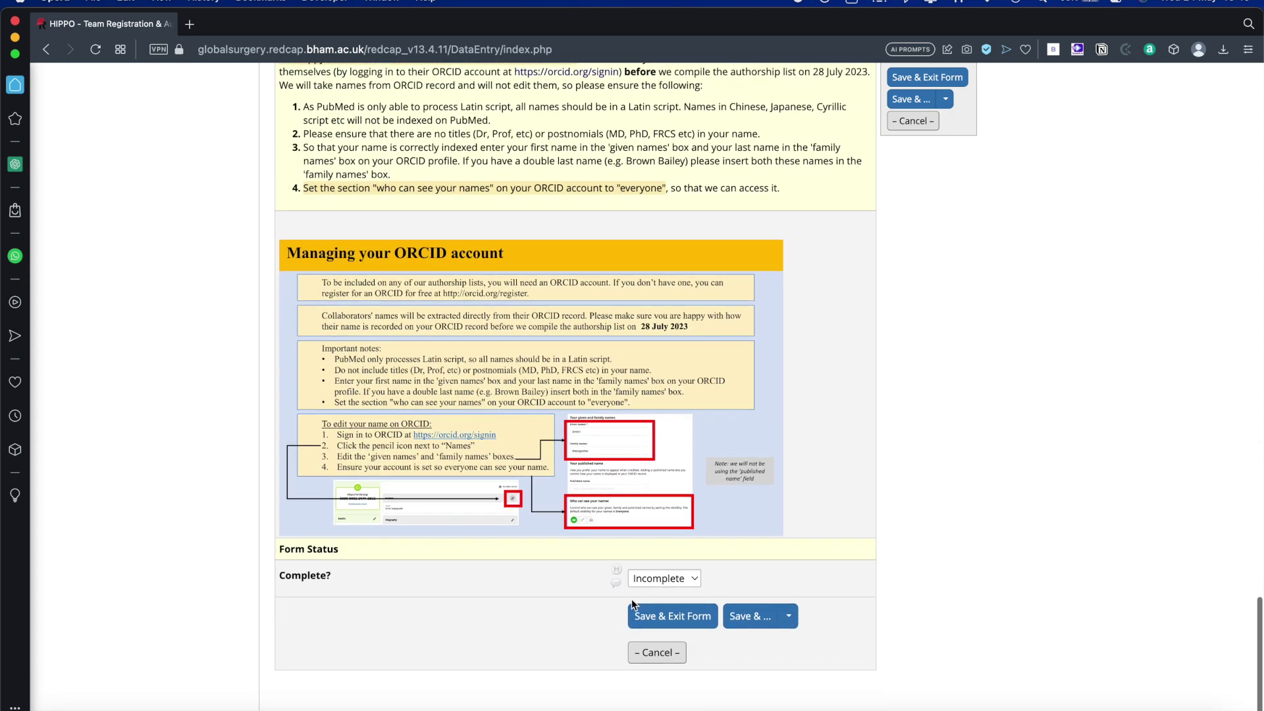
pyautogui.click(656, 579)
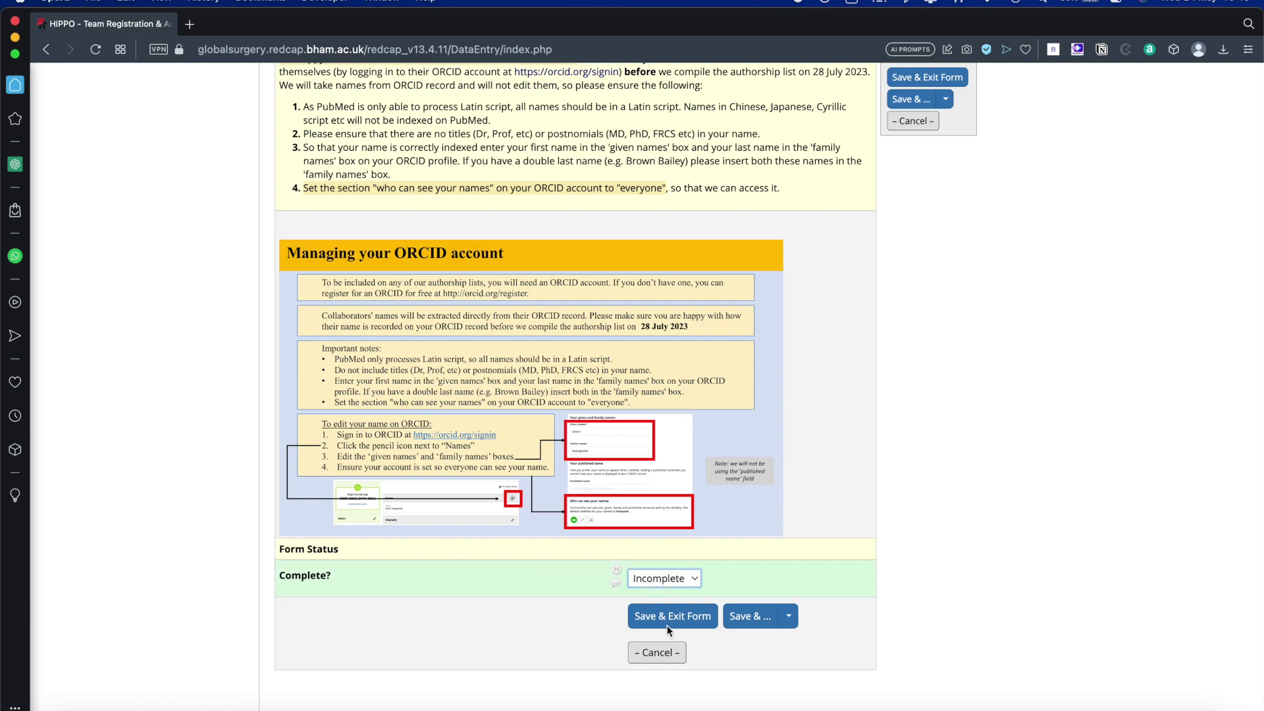
pyautogui.click(917, 584)
pyautogui.scroll(1, 781, 510)
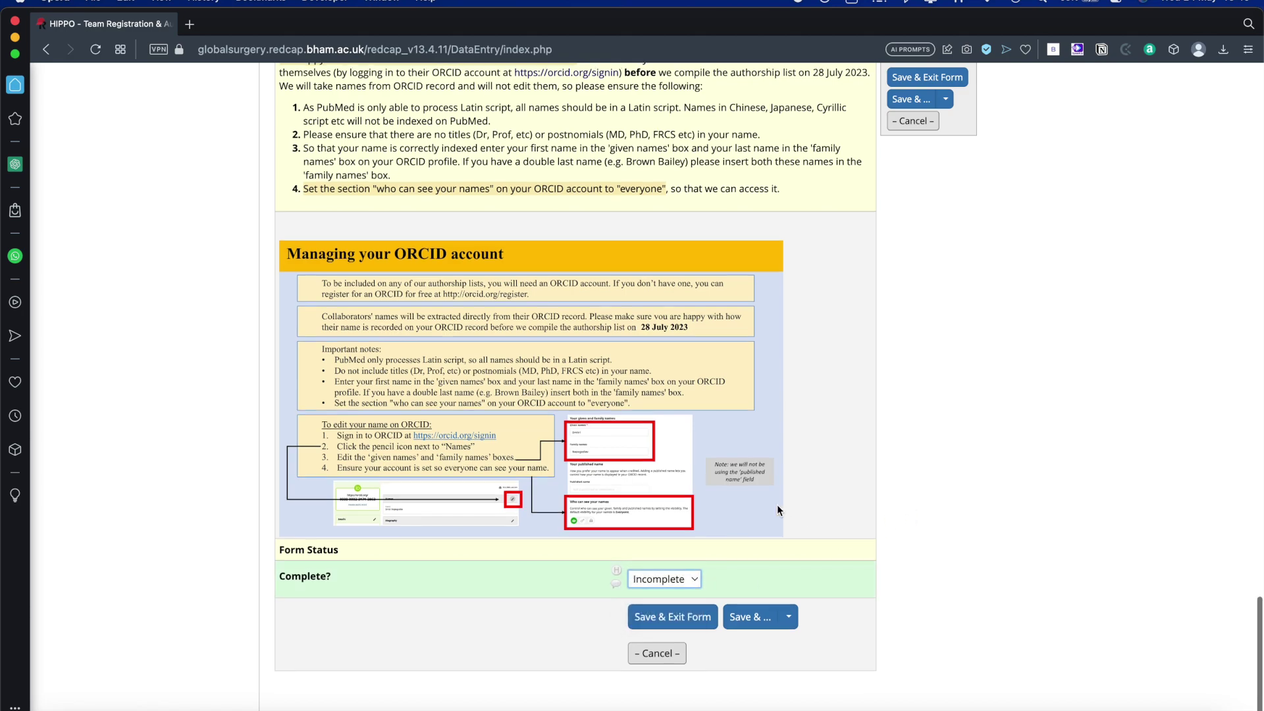
pyautogui.scroll(10, 777, 504)
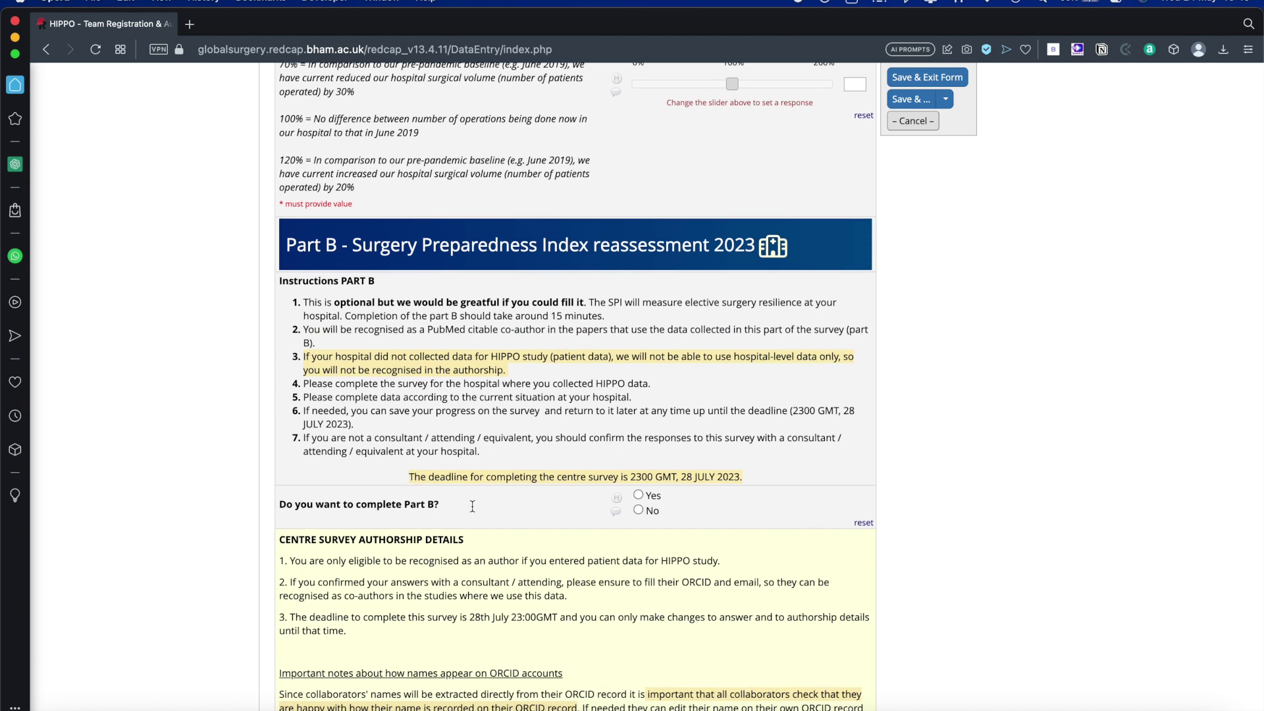
# Answer Yes to completing Part B and rate question 1, ring-fenced elective theatres, as Weak
pyautogui.click(639, 498)
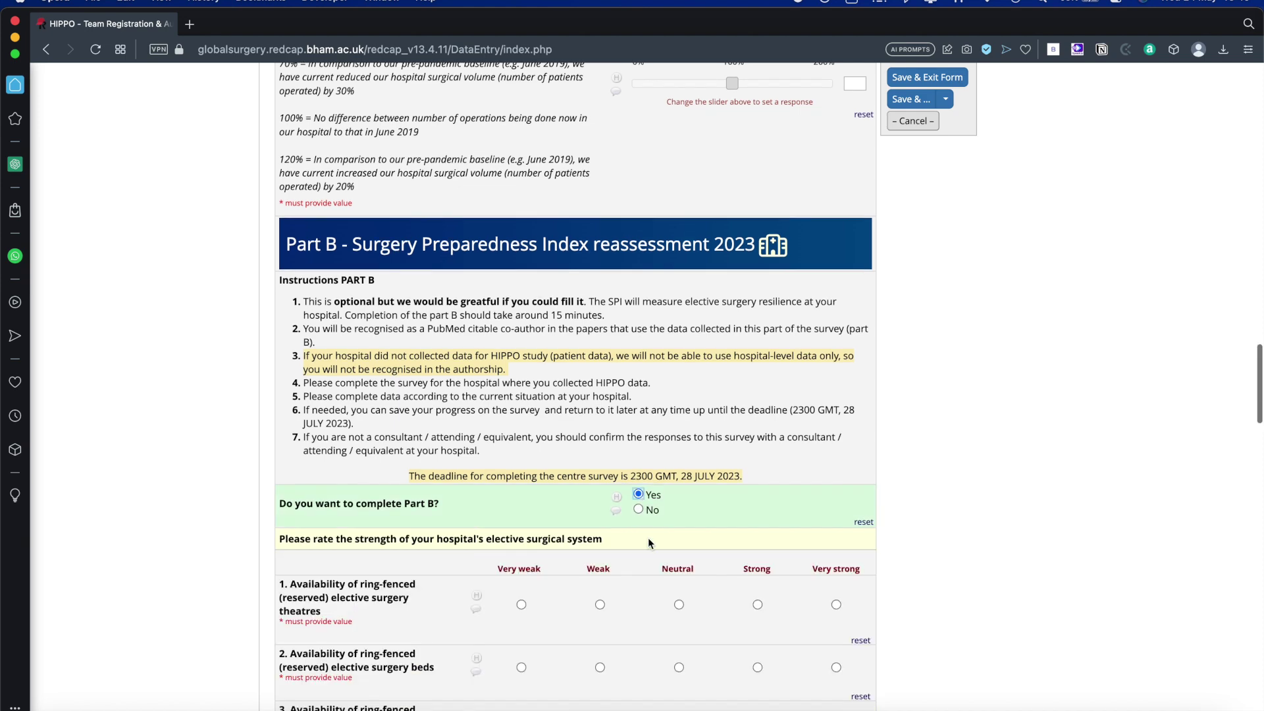
pyautogui.scroll(-3, 648, 537)
pyautogui.scroll(-2, 649, 540)
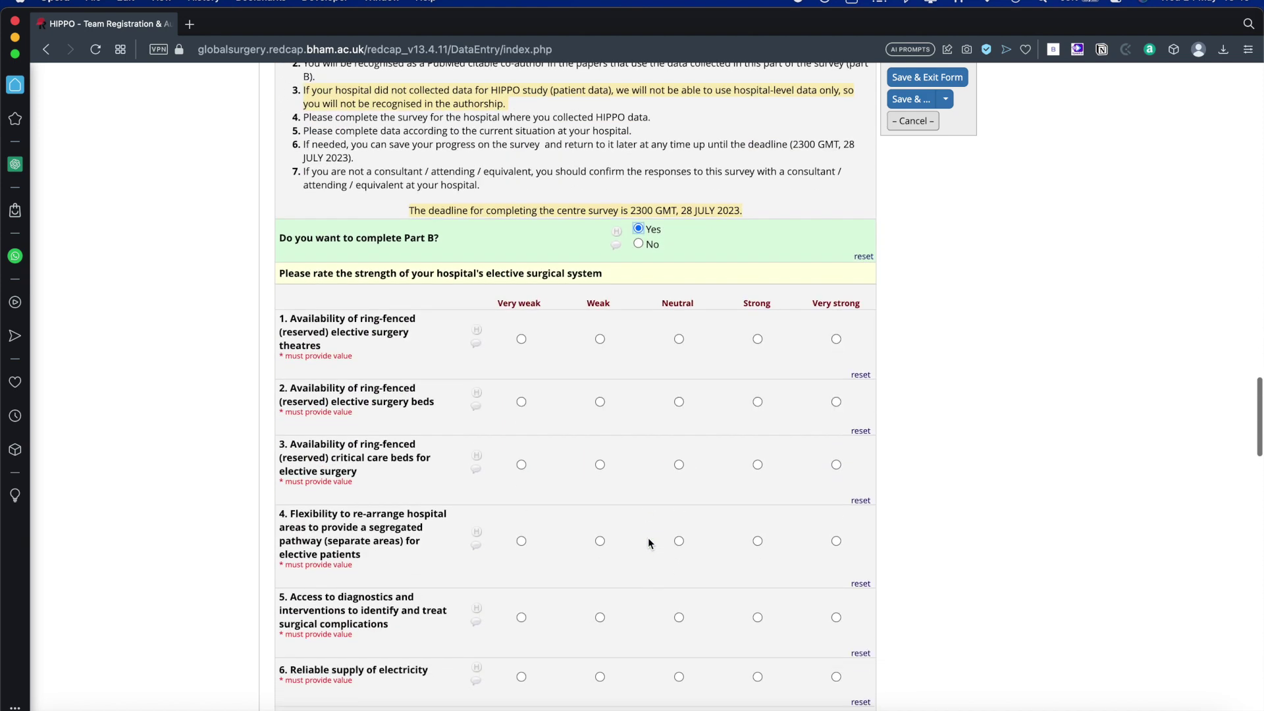
pyautogui.click(600, 339)
pyautogui.scroll(-5, 682, 489)
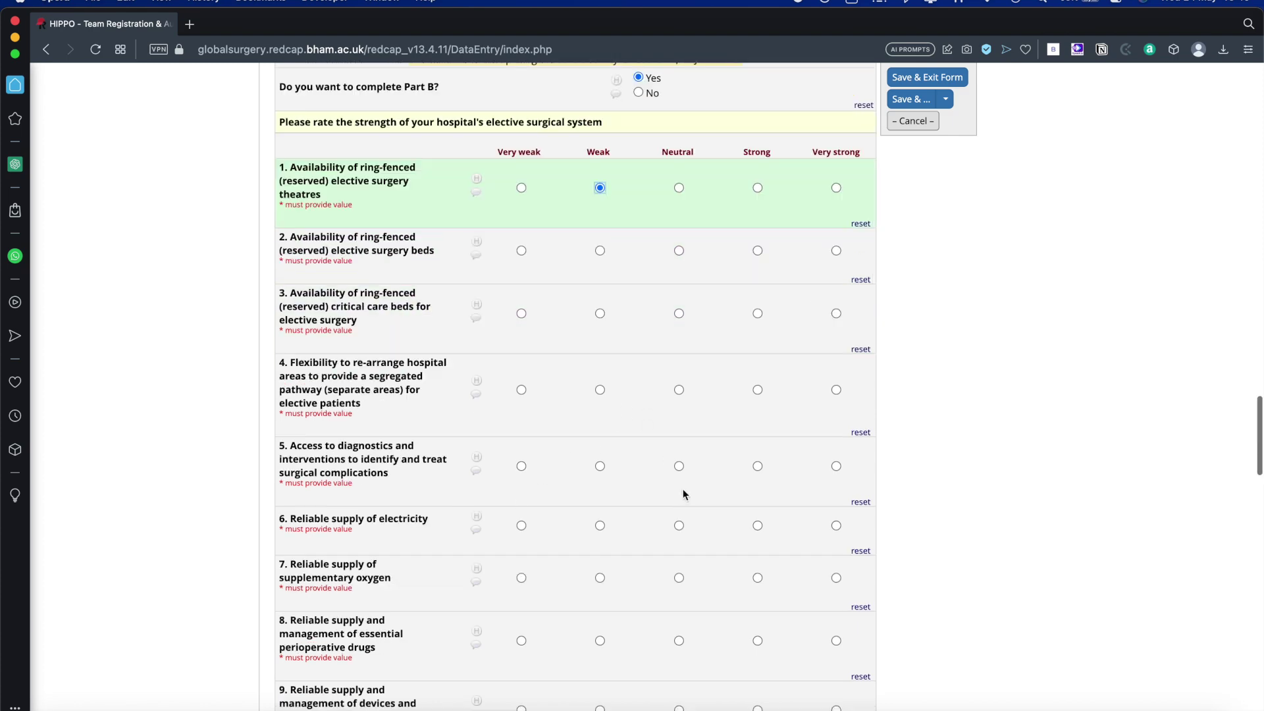
pyautogui.scroll(-10, 682, 489)
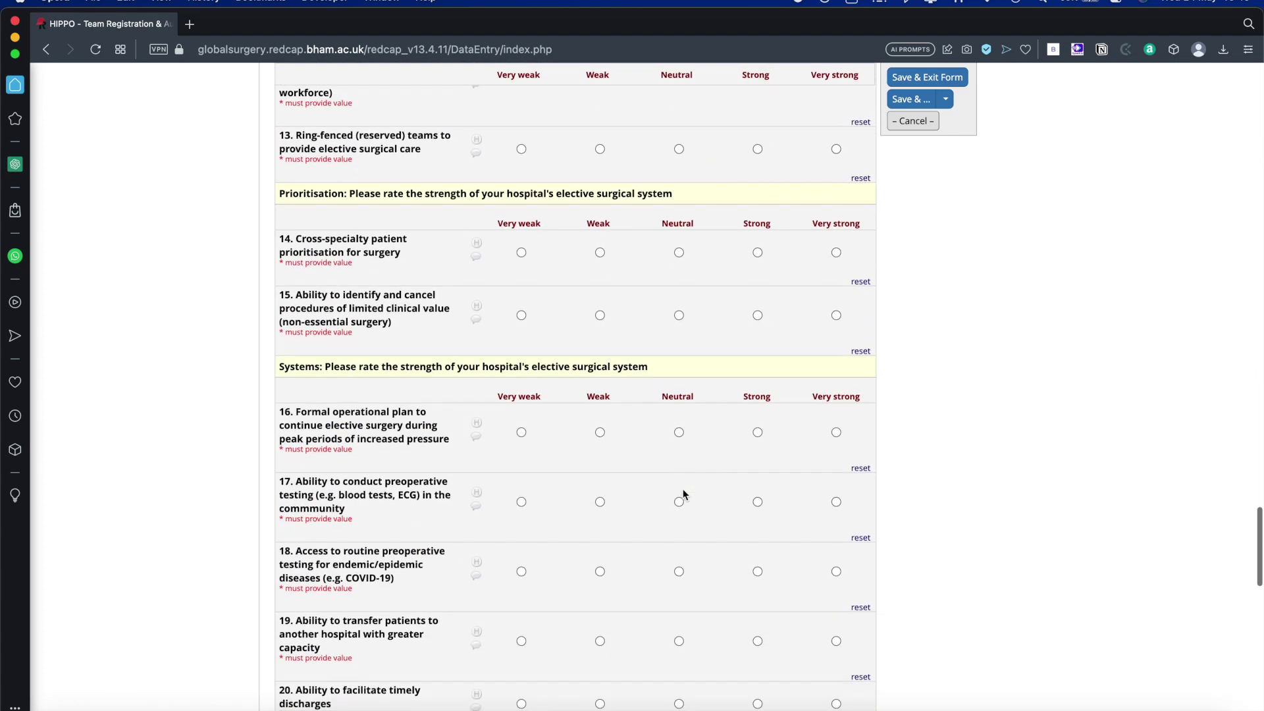
pyautogui.scroll(1, 683, 488)
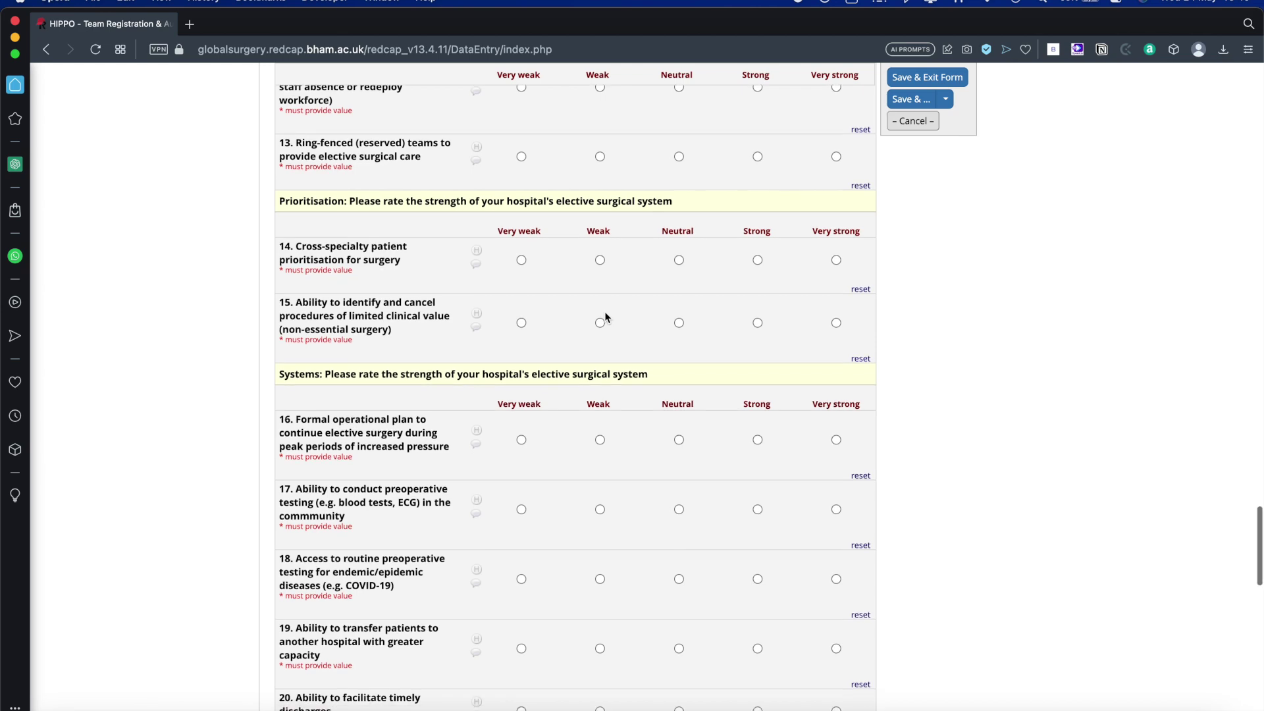
pyautogui.scroll(-10, 604, 311)
pyautogui.scroll(-3, 605, 311)
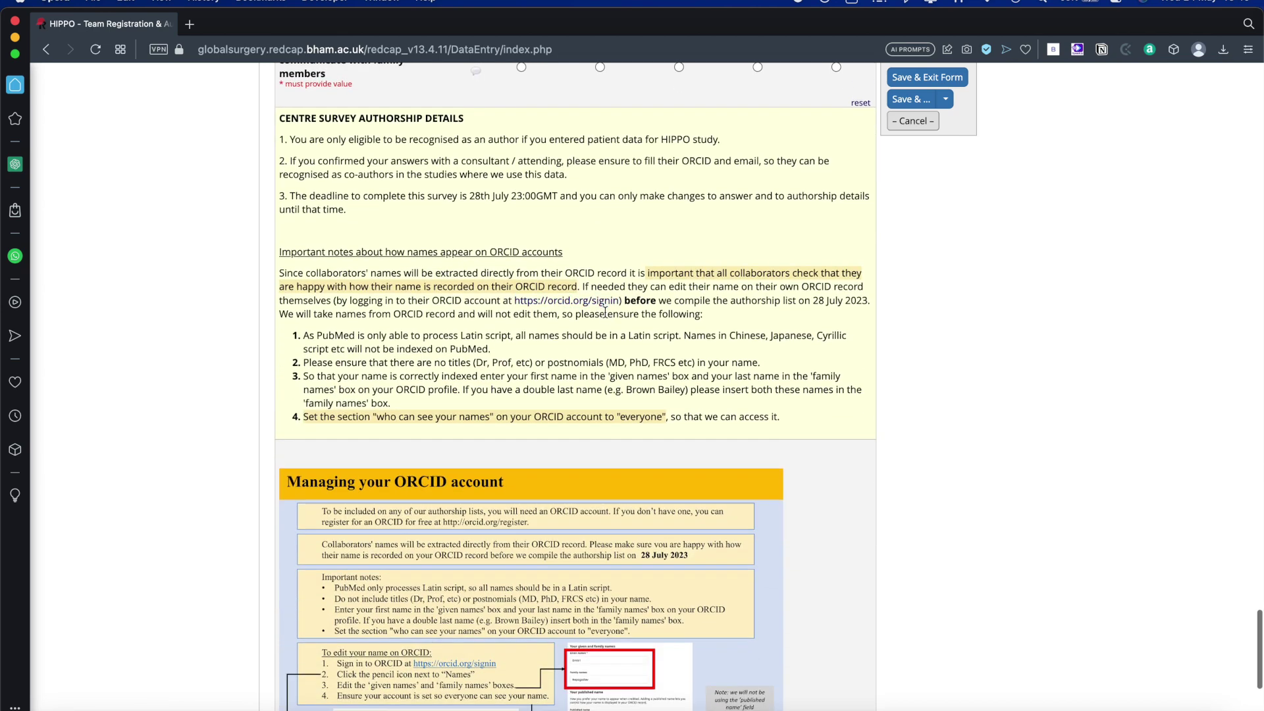
pyautogui.scroll(-3, 511, 456)
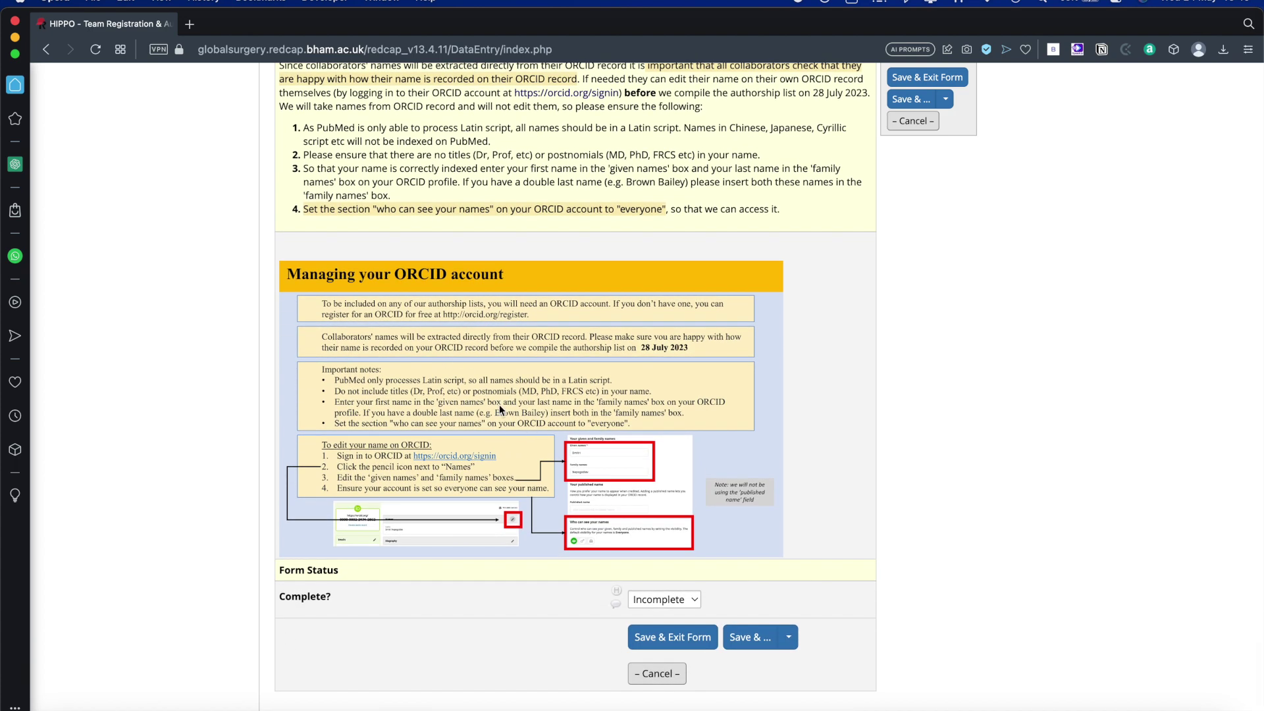
pyautogui.scroll(-2, 499, 408)
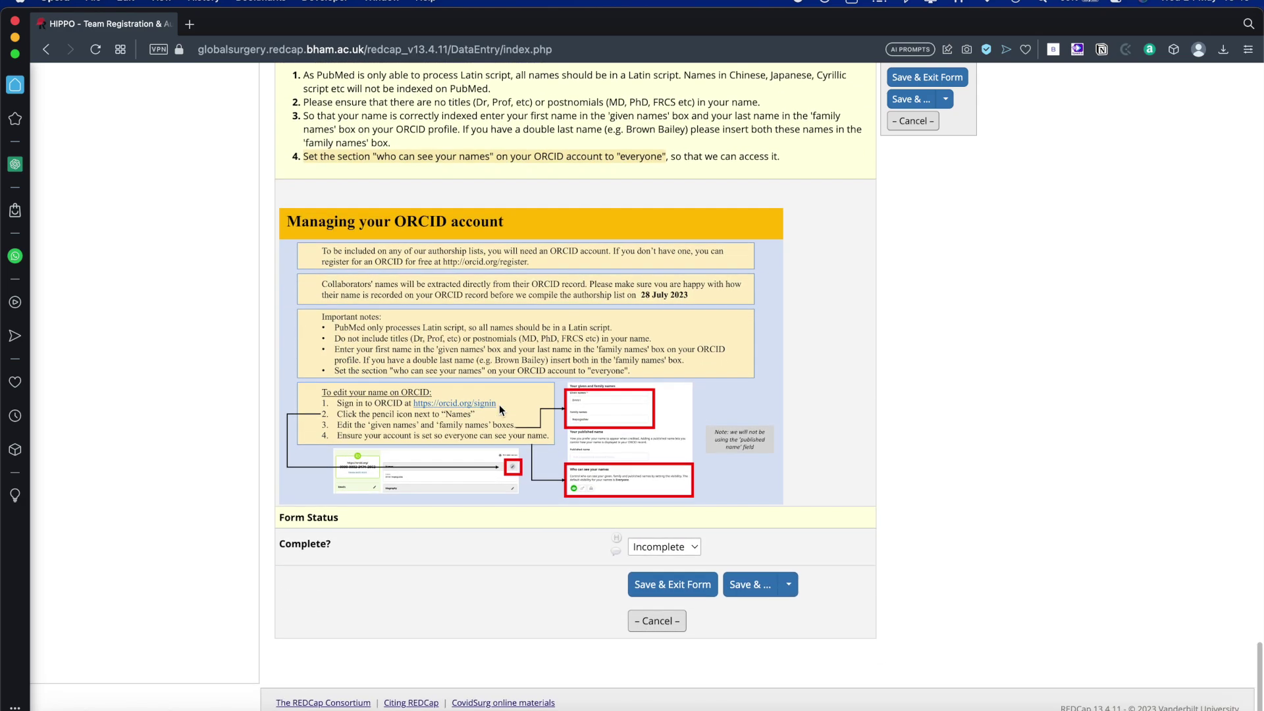
pyautogui.scroll(20, 499, 405)
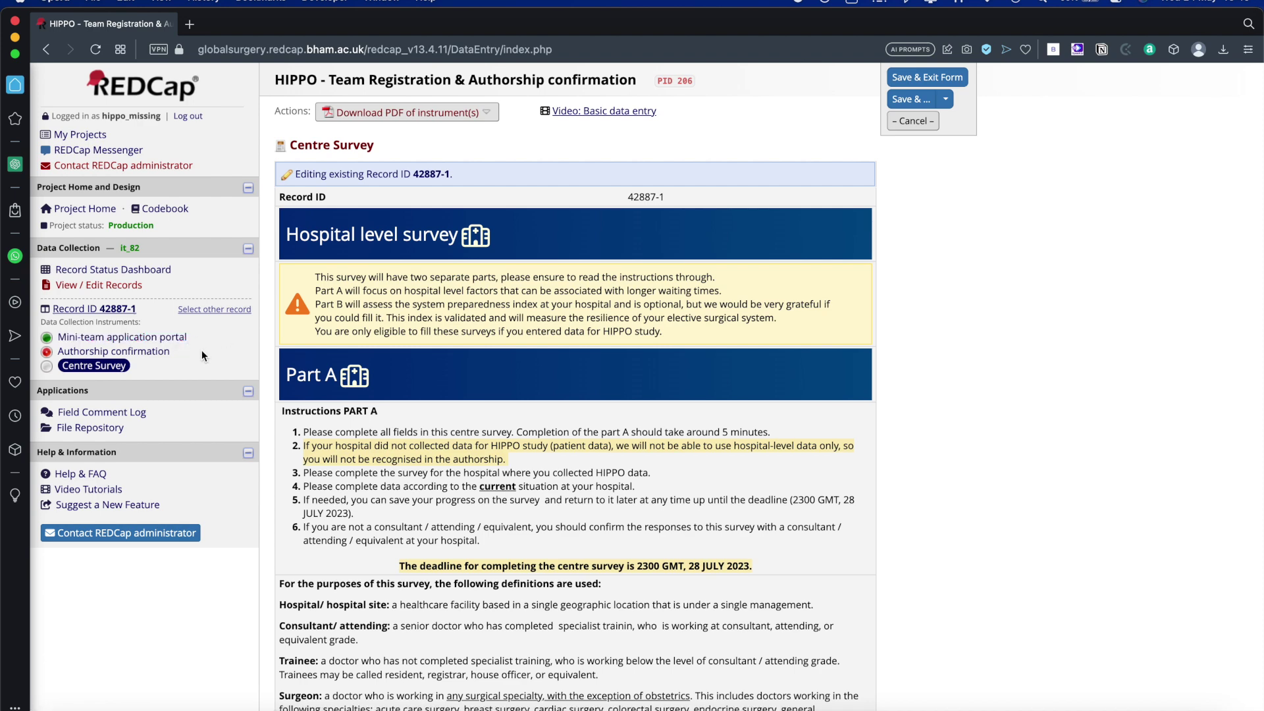
# Discard Centre Survey changes and scroll to Your Hospital on the Authorship confirmation form
pyautogui.click(159, 353)
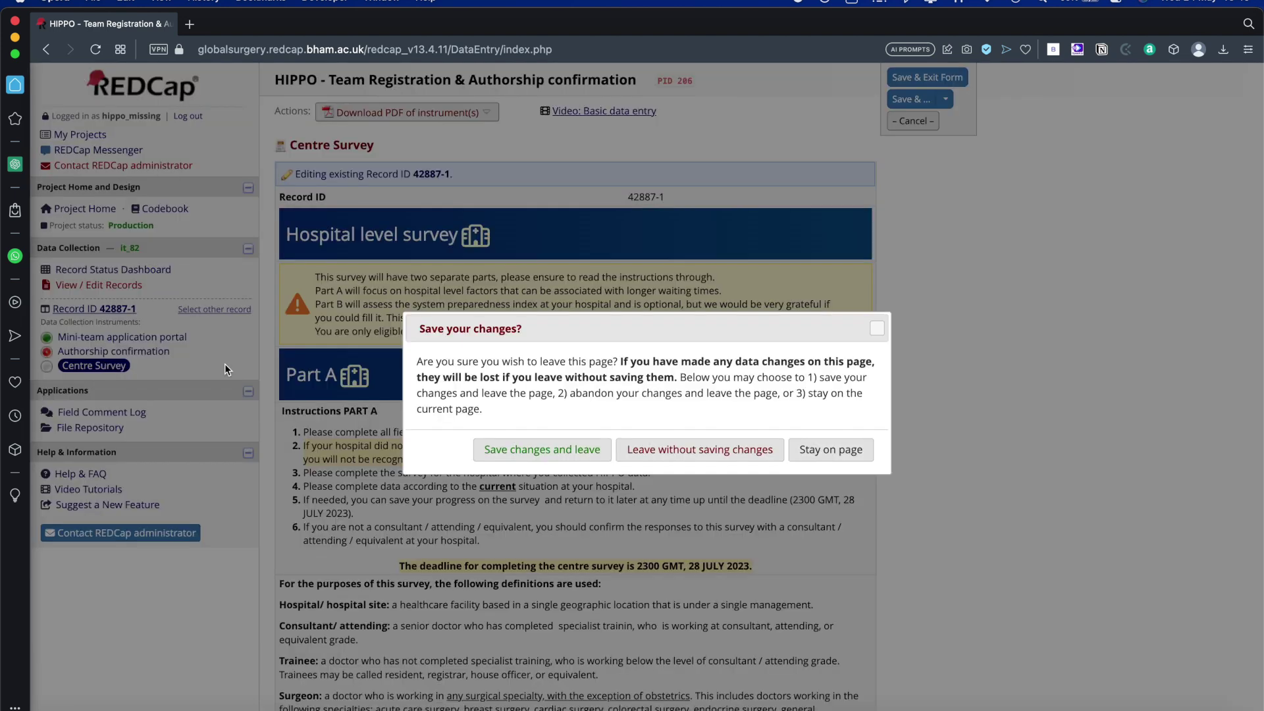
pyautogui.click(657, 451)
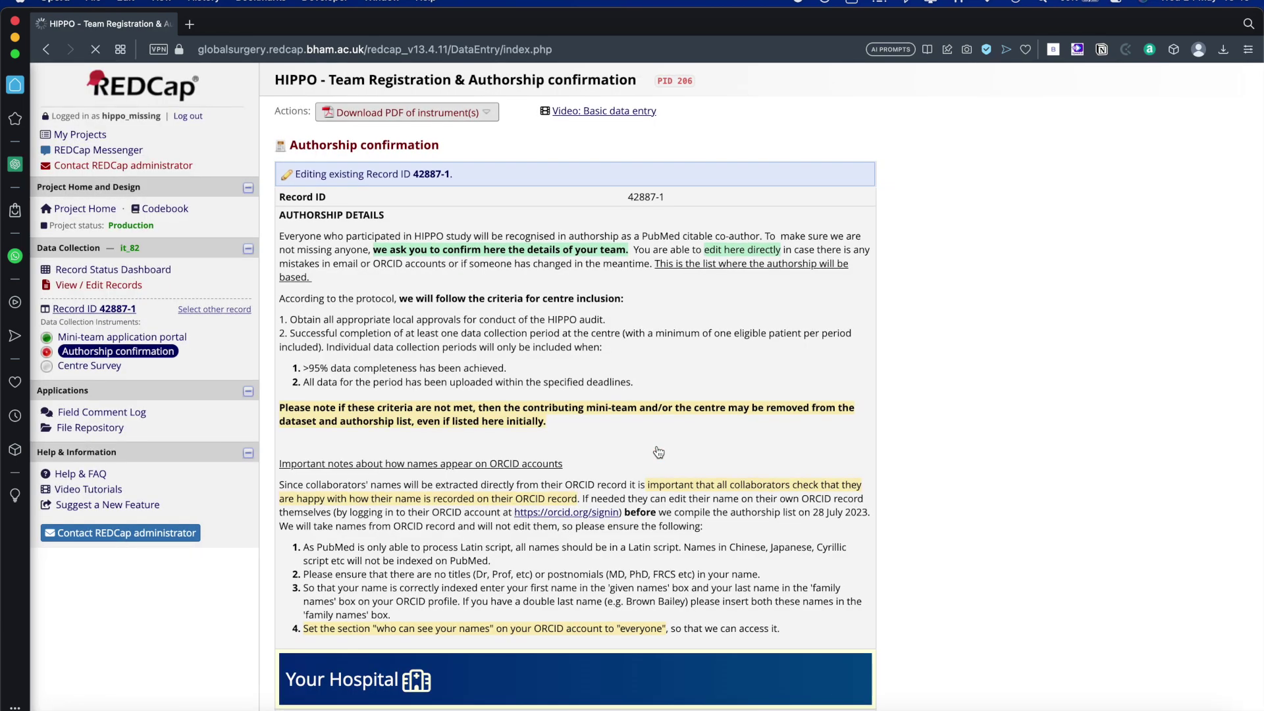
pyautogui.scroll(-5, 659, 451)
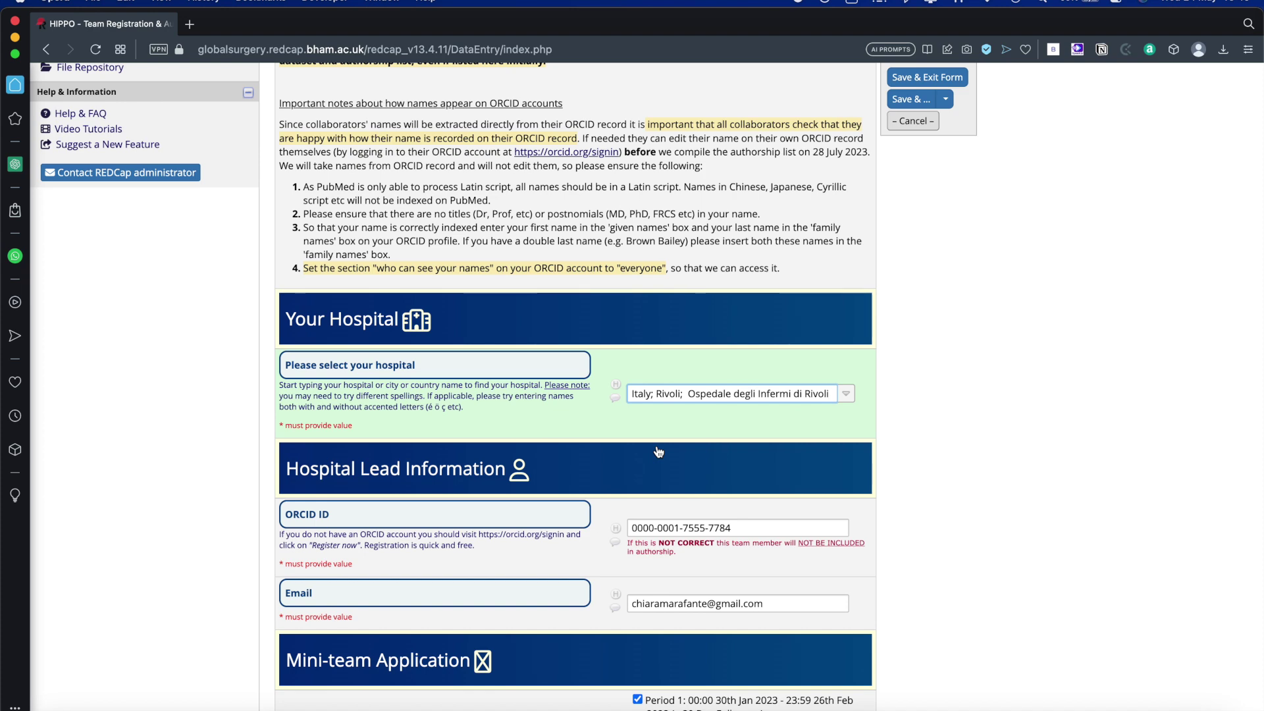